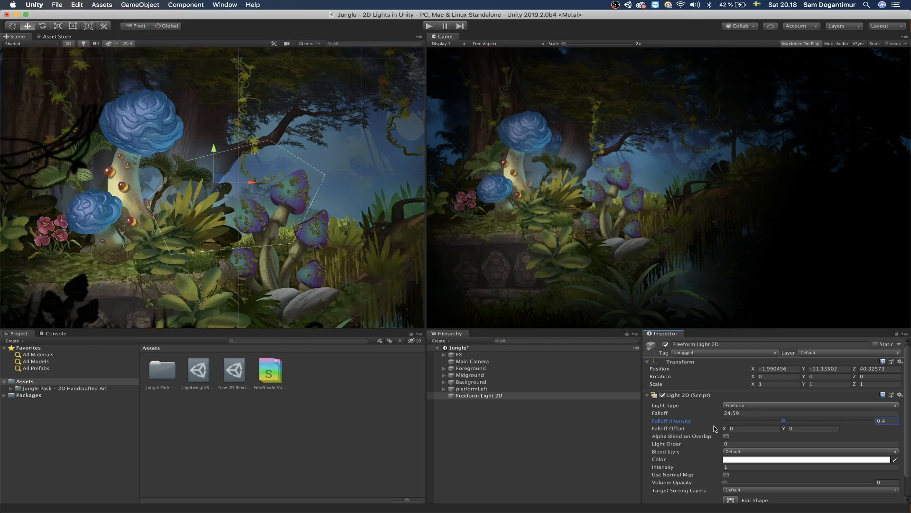
Add a Point Light 2D to the scene and deactivate the Freeform Light 2D object
left_click(125, 5)
mouse_move(143, 56)
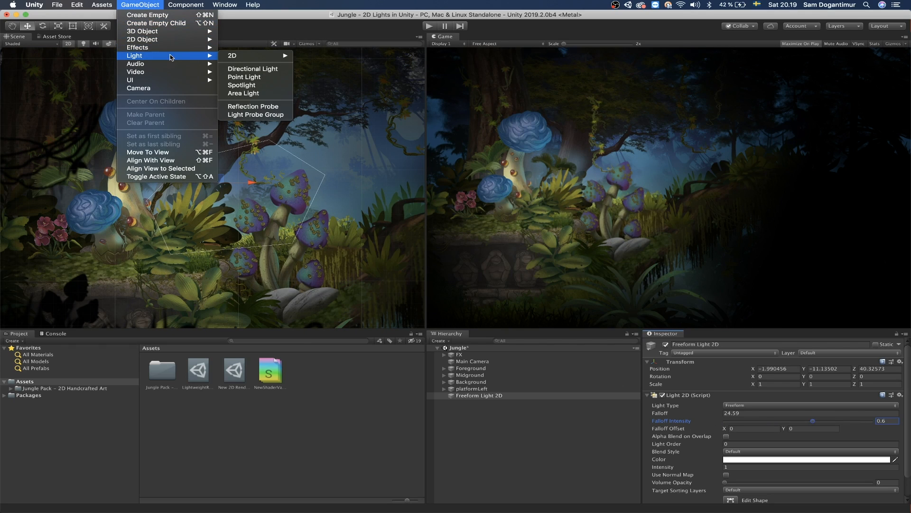
mouse_move(238, 55)
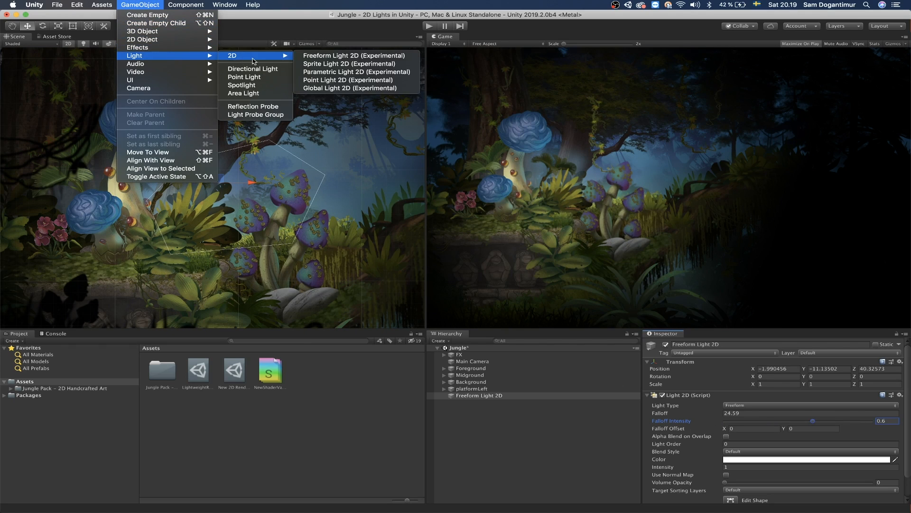
left_click(347, 82)
left_click(509, 394)
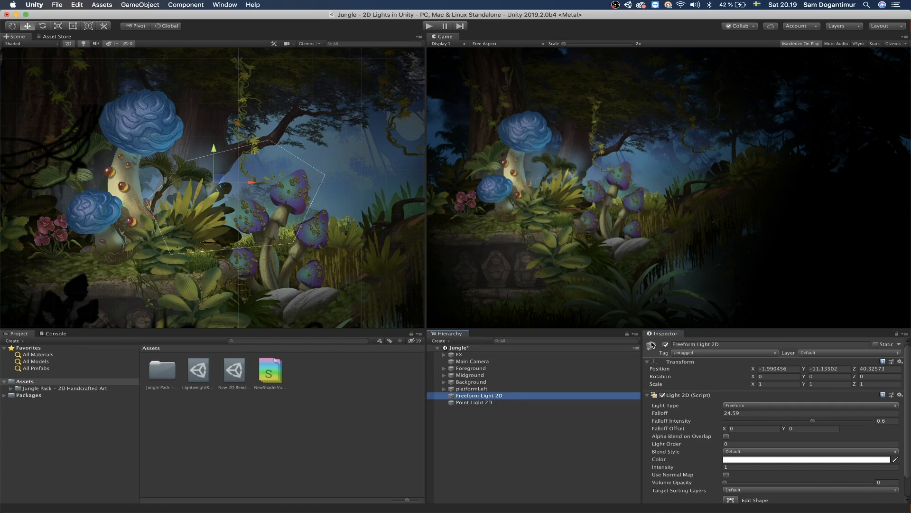
left_click(666, 344)
Narrow the Point Light 2D to a cone of about 62 degrees and enlarge its inner and outer radius to about 19
left_click(512, 403)
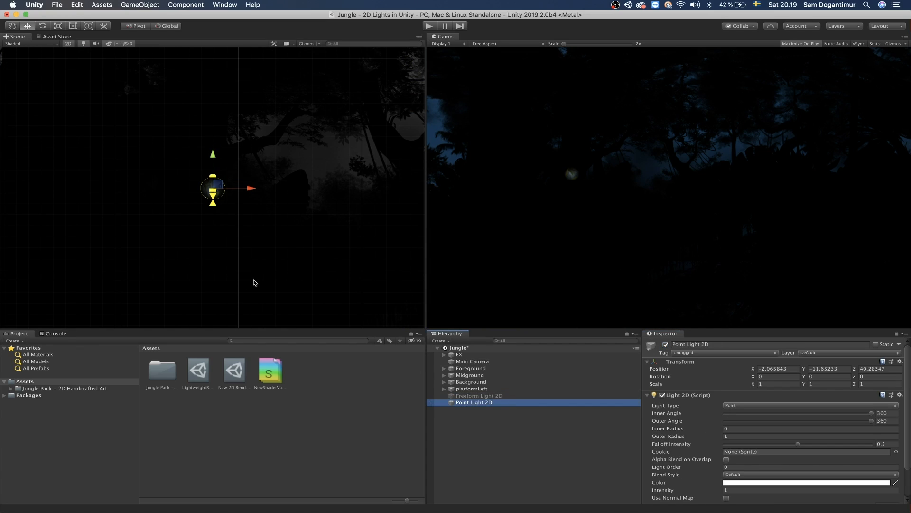
left_click(214, 209)
left_click_drag(213, 195, 265, 113)
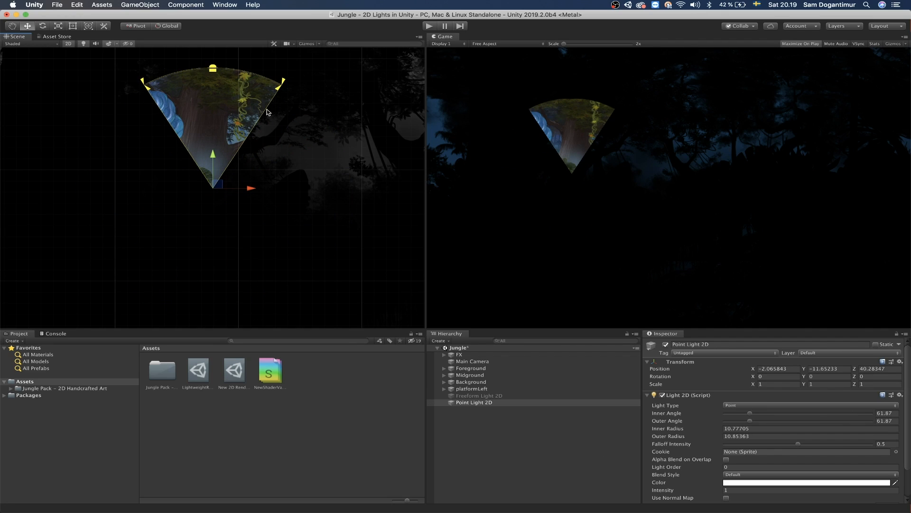
left_click_drag(213, 68, 213, 28)
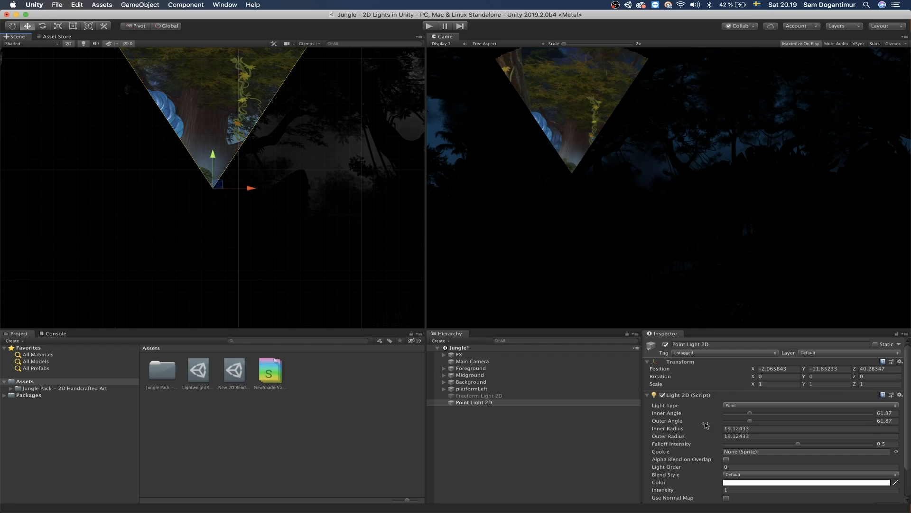
left_click_drag(703, 424, 757, 427)
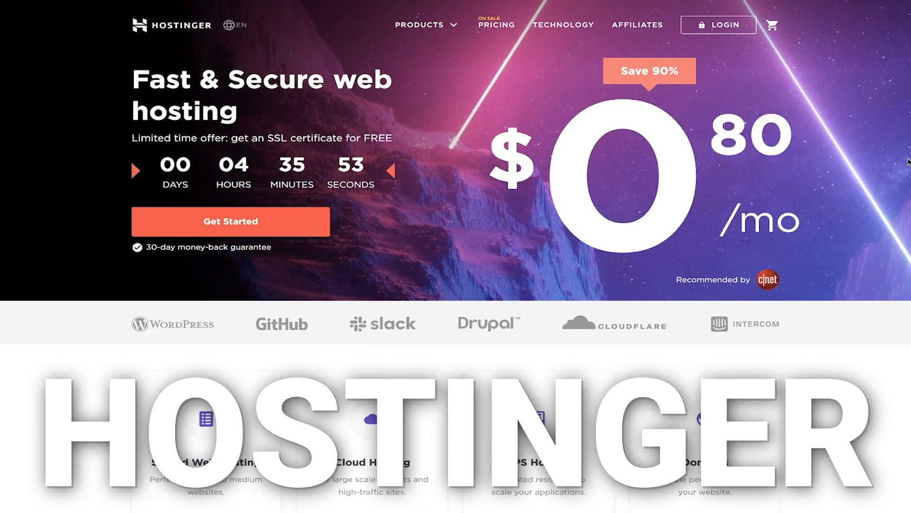
Look over the hosting plans, domain search and product list on the Hostinger home page
scroll(908, 162, "down", 2)
scroll(908, 161, "down", 3)
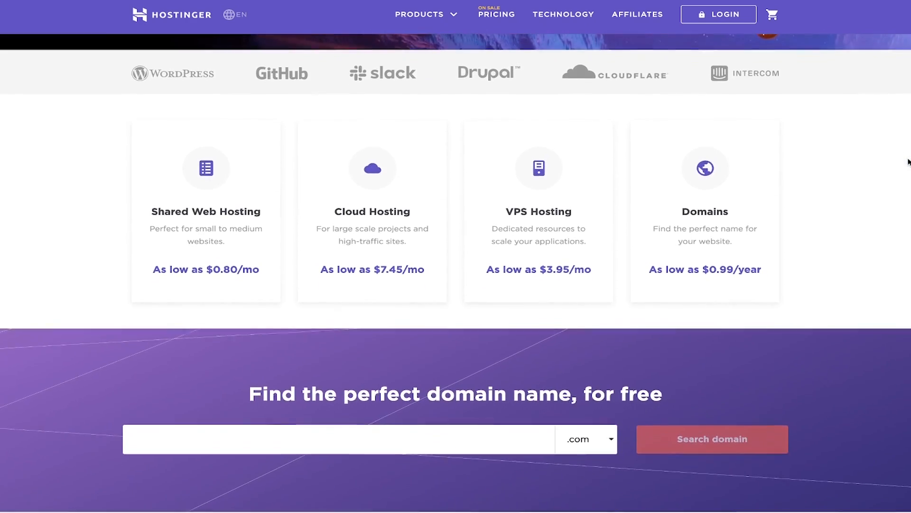
scroll(908, 162, "down", 1)
scroll(908, 161, "down", 3)
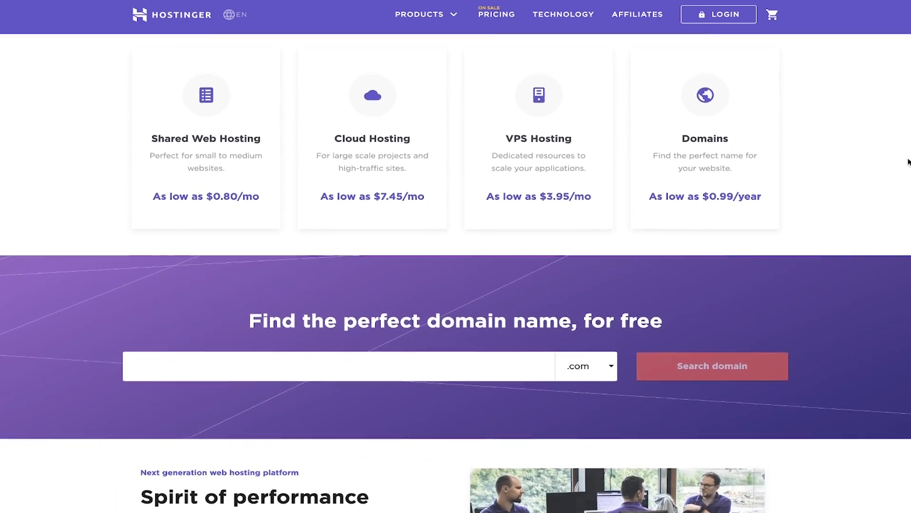
scroll(908, 162, "down", 1)
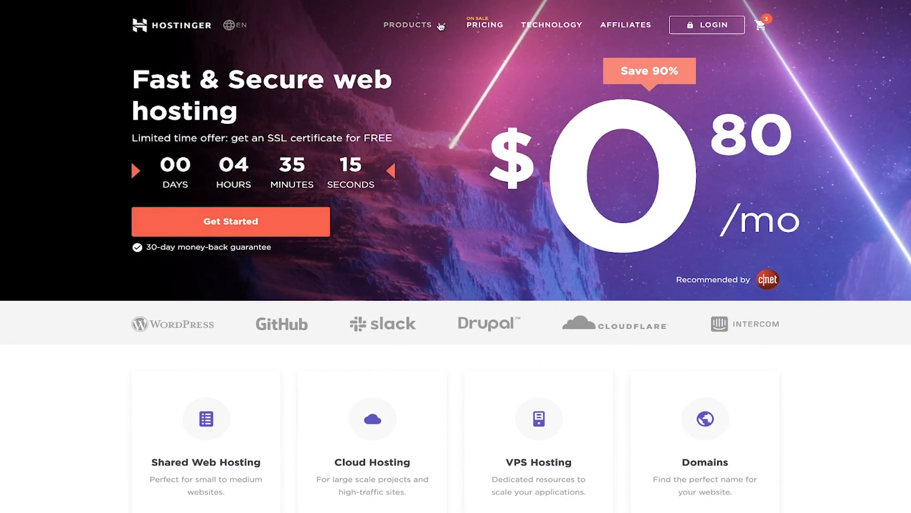
left_click(442, 26)
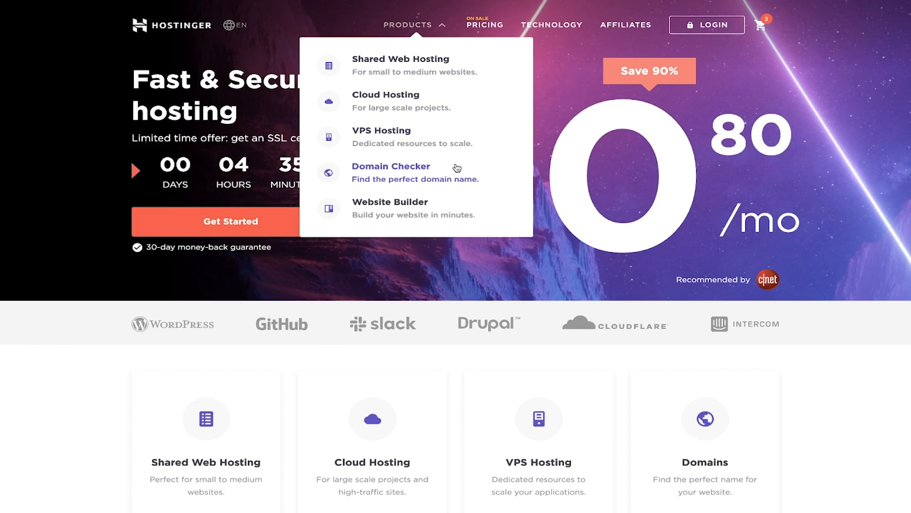
left_click(456, 206)
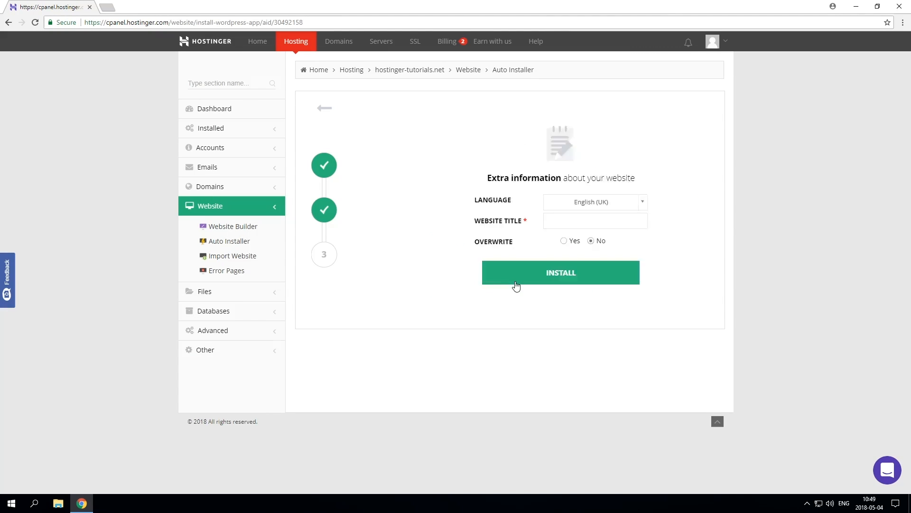
Install WordPress in English (UK) with the auto installer and enter the username on the WordPress login page
left_click(517, 280)
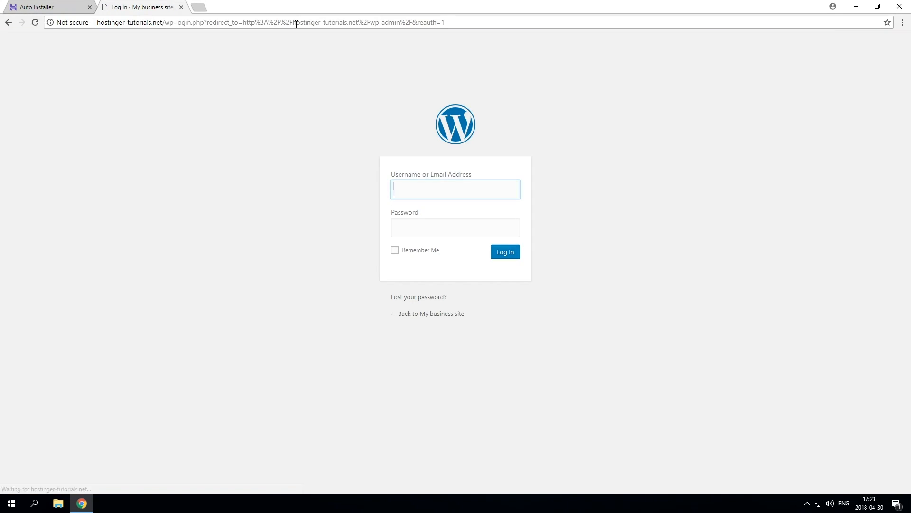
type("hostinger-tutorials")
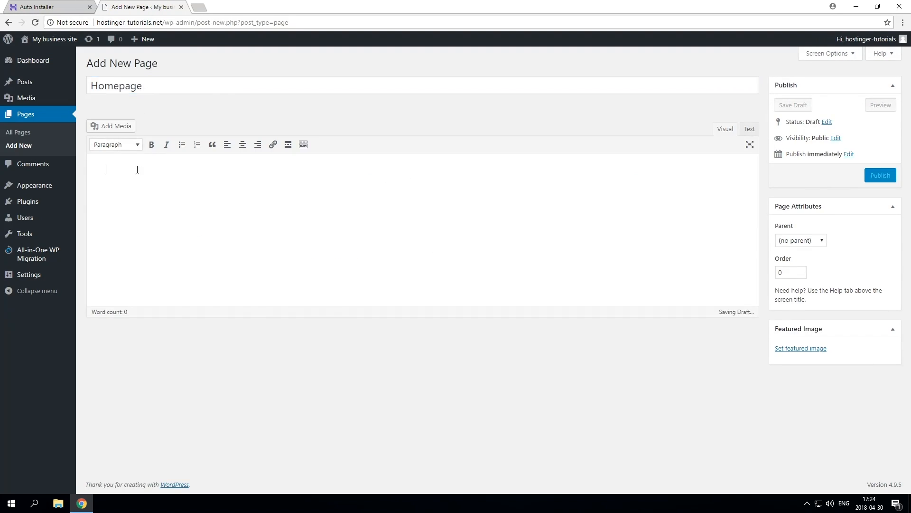
Publish the page titled Homepage and activate the Ashe theme
left_click(870, 177)
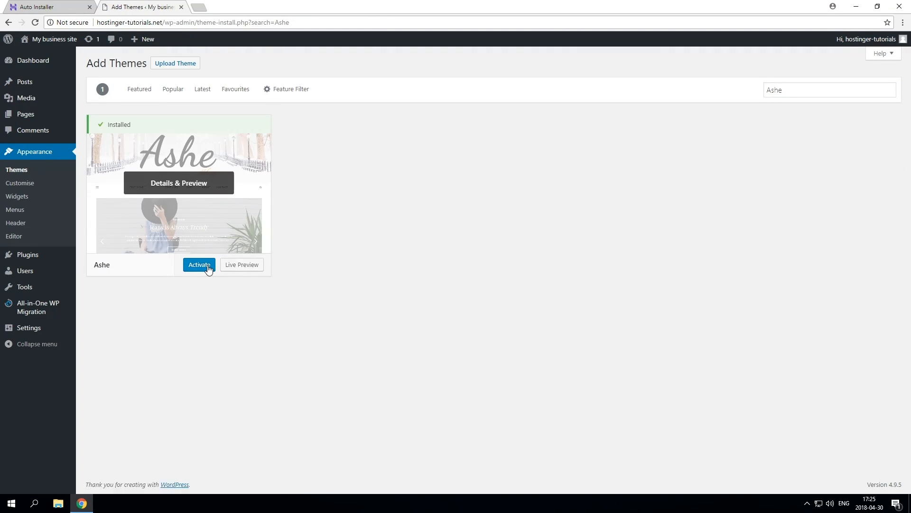
left_click(207, 265)
Replace the header image with the dark cobbled street photo and change the header text colour to white
left_click(243, 300)
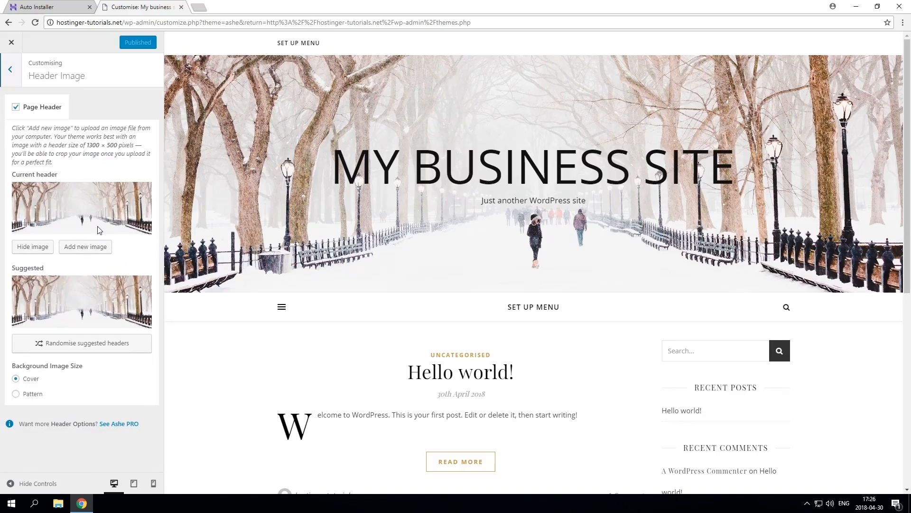
double_click(122, 89)
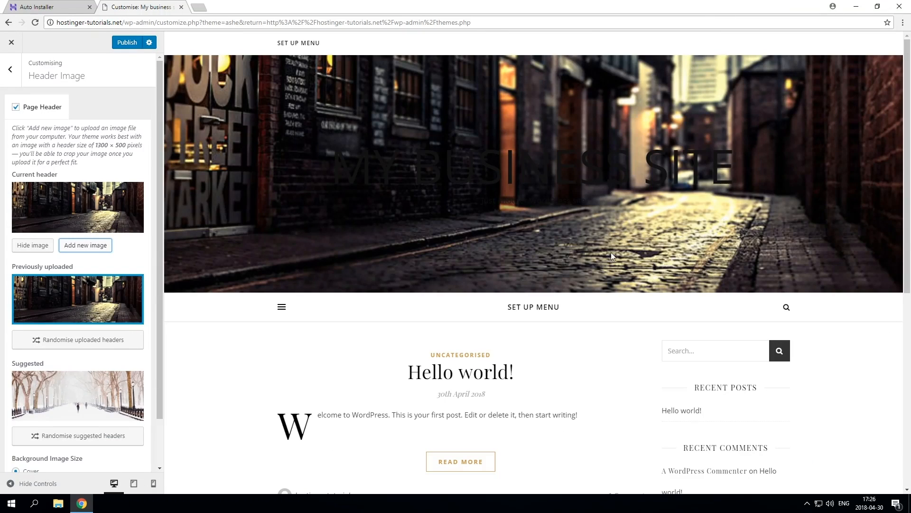
left_click(12, 63)
left_click(29, 166)
left_click(10, 71)
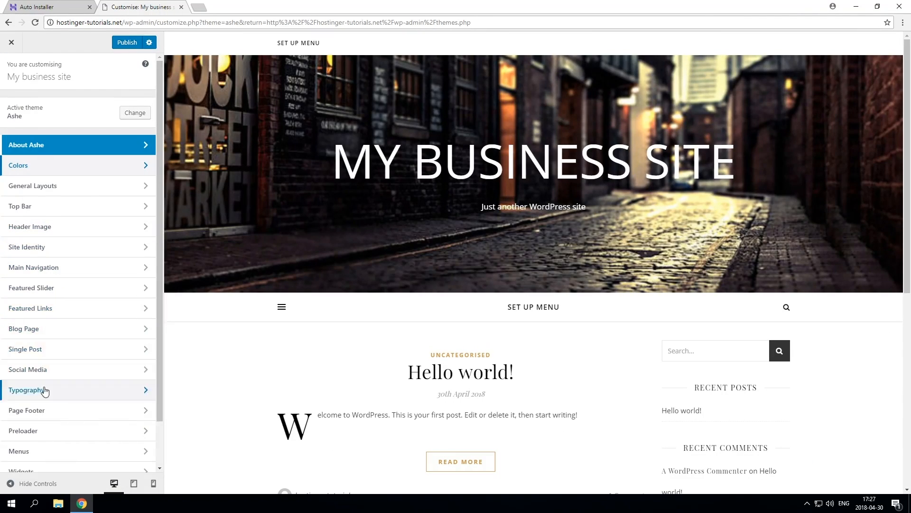
Change the font of the site title, tagline and navigation to a slab-serif typeface
left_click(26, 389)
left_click(71, 211)
left_click(67, 232)
left_click(10, 71)
Change the site tagline to "This is where I start my work"
left_click(29, 246)
left_click_drag(98, 263, 14, 266)
type("This is where magic happens")
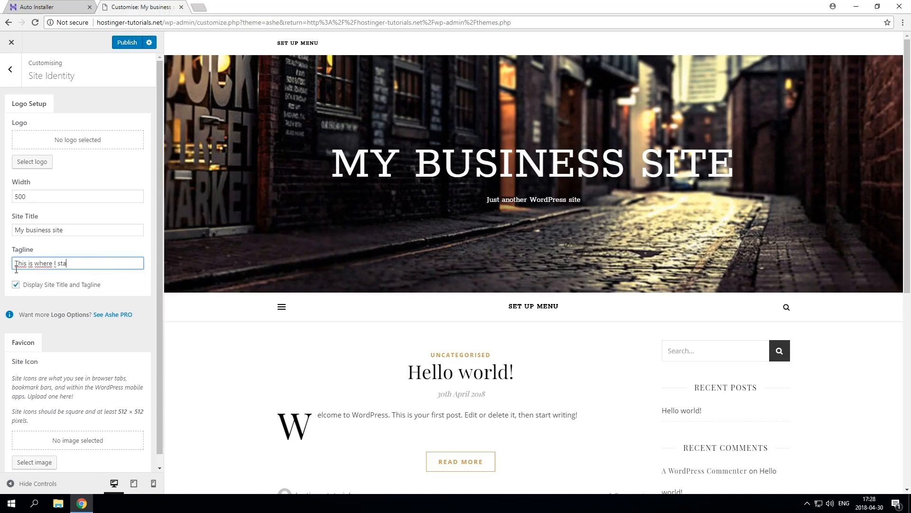
Set the site's front page to display the static page Homepage
left_click(12, 72)
scroll(52, 418, "down", 1)
left_click(61, 447)
left_click(18, 194)
left_click(42, 229)
left_click(35, 254)
left_click(11, 70)
Review the homepage preview and the Top Bar settings, and view the site outside the customiser
scroll(537, 345, "down", 7)
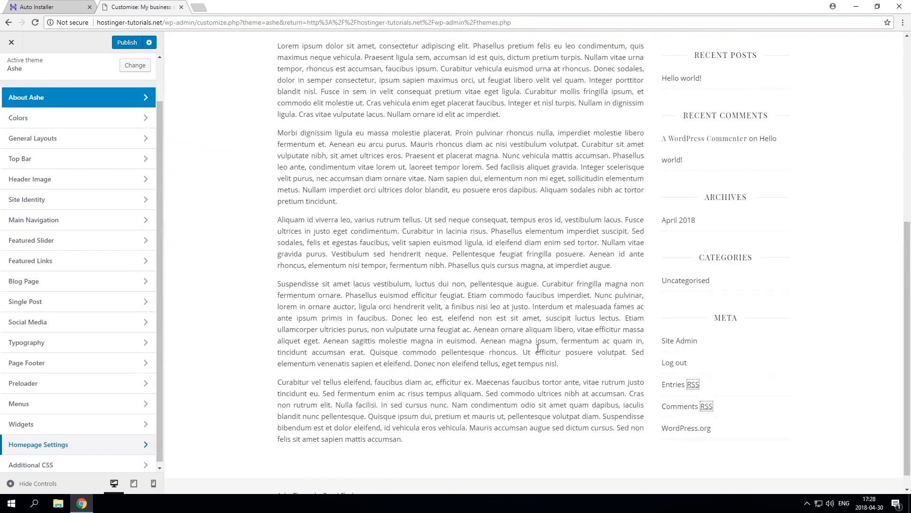
left_click(110, 426)
left_click(112, 104)
left_click(11, 72)
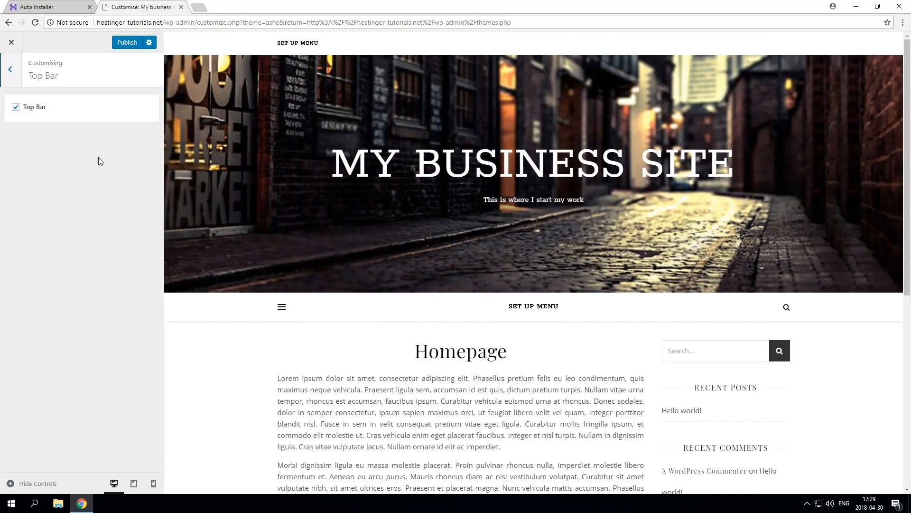
left_click(199, 8)
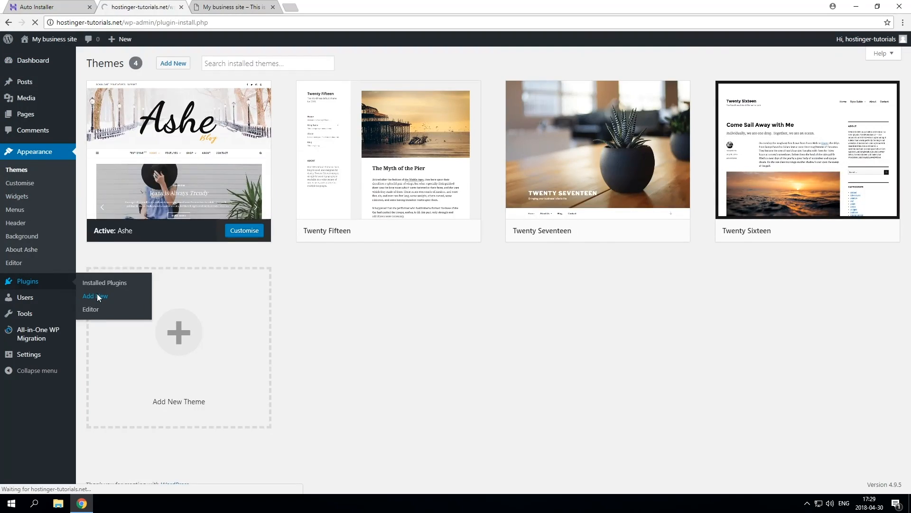
Install and activate the Yoast SEO plugin and open its SEO options
left_click(93, 351)
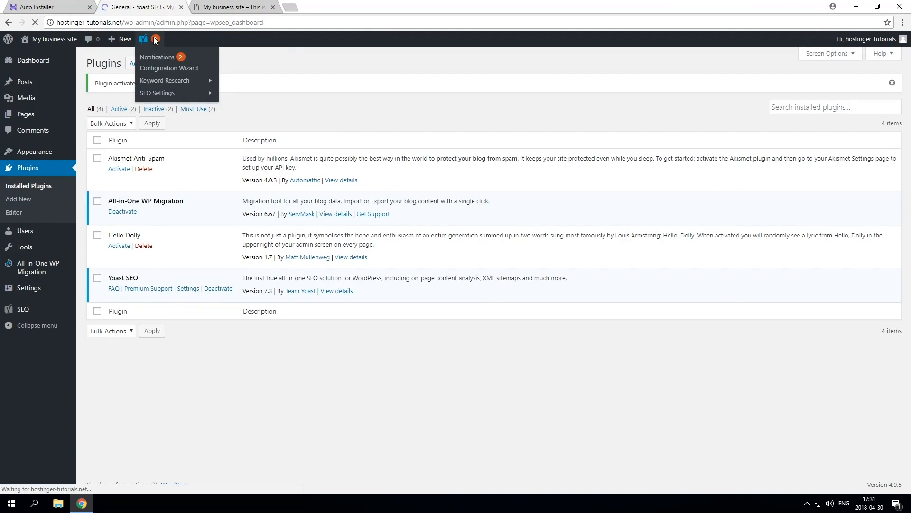
left_click(163, 91)
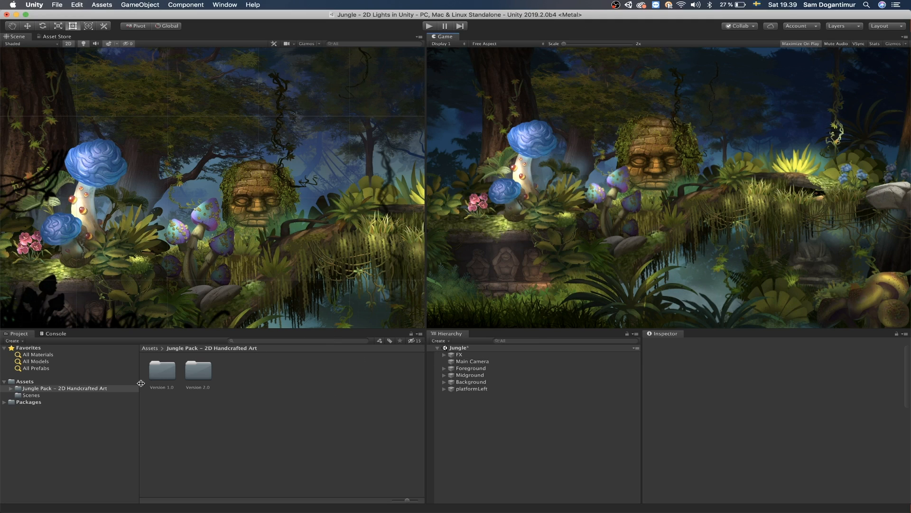
Switch to Unity and install version 6.7.1 of the Lightweight RP package with the Package Manager
left_click(116, 393)
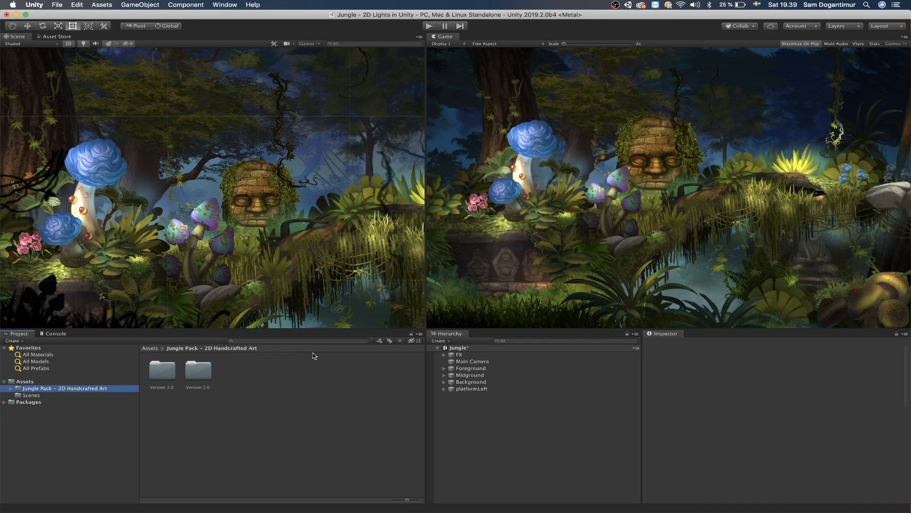
left_click(226, 6)
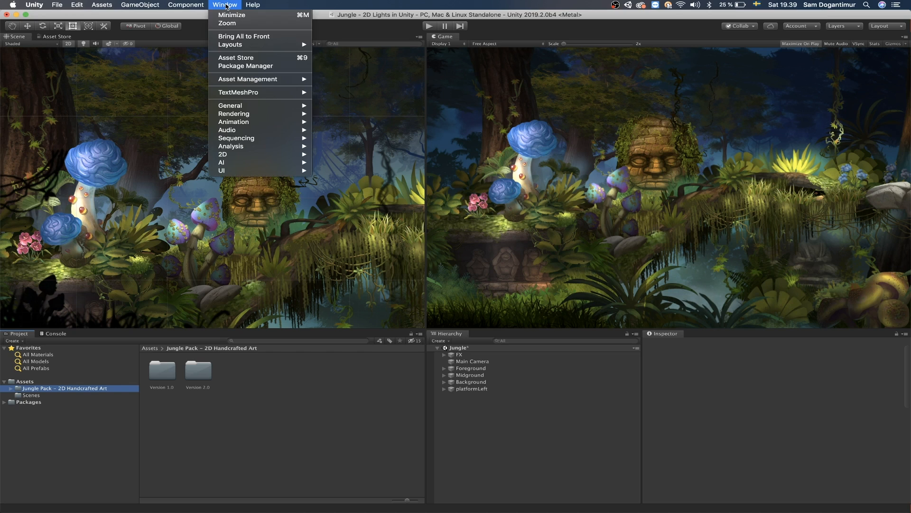
left_click(280, 69)
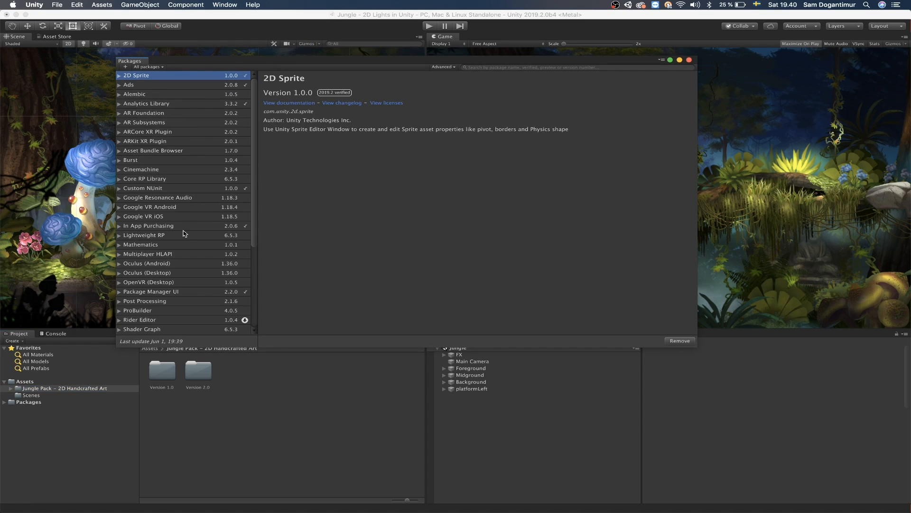
left_click(184, 235)
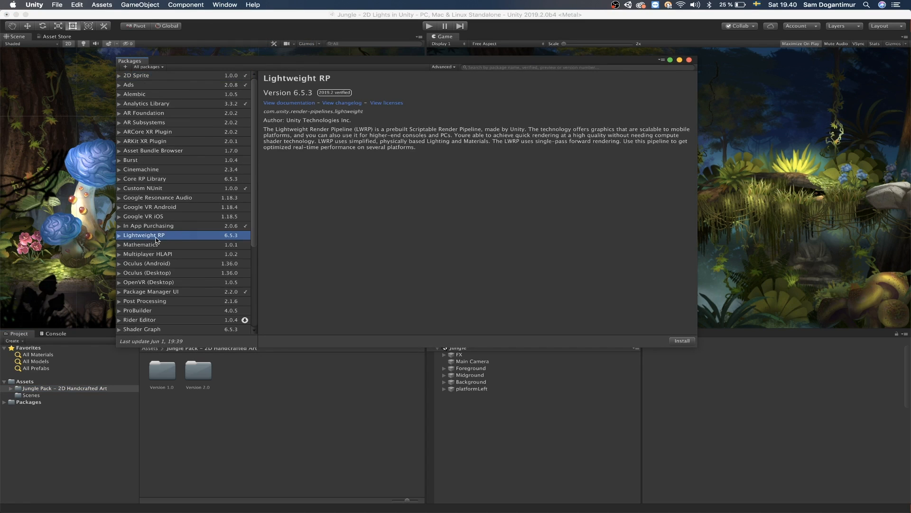
left_click(120, 236)
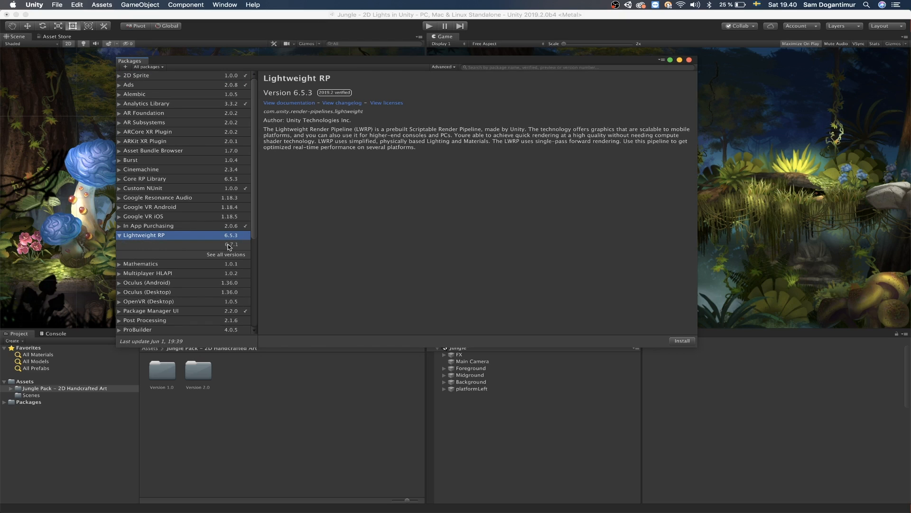
left_click(242, 247)
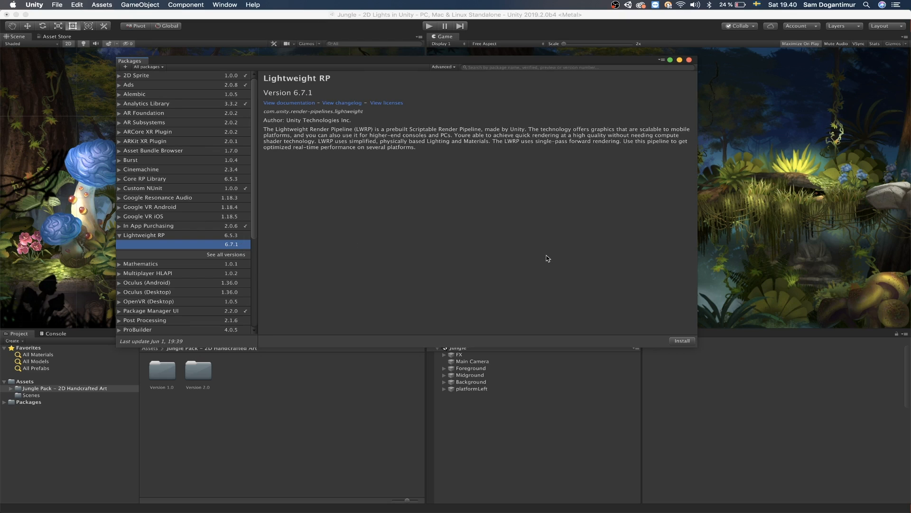
left_click(688, 342)
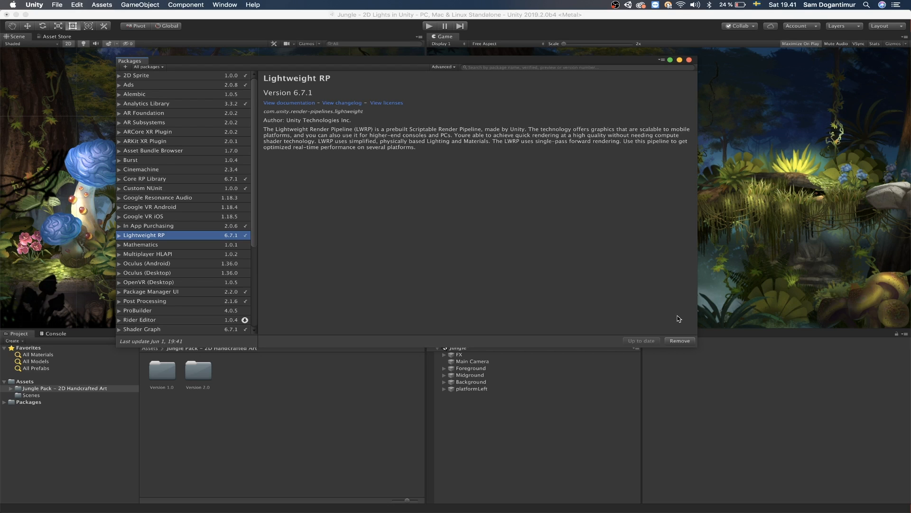
left_click(689, 60)
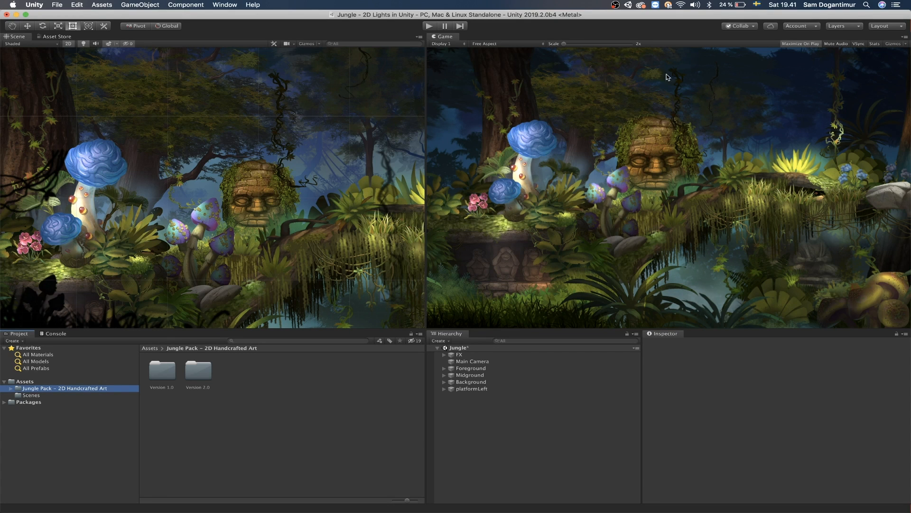
Create a Lightweight Render Pipeline asset in the project's Assets folder
left_click(113, 390)
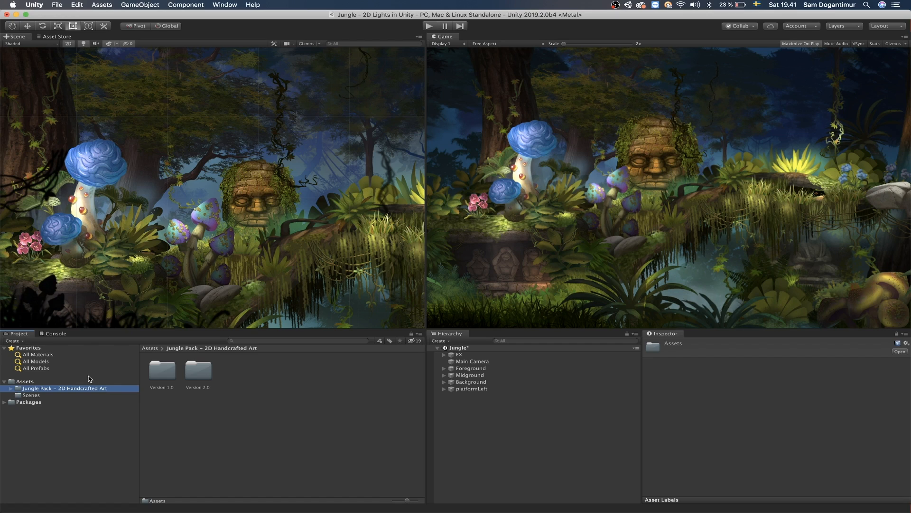
left_click(75, 382)
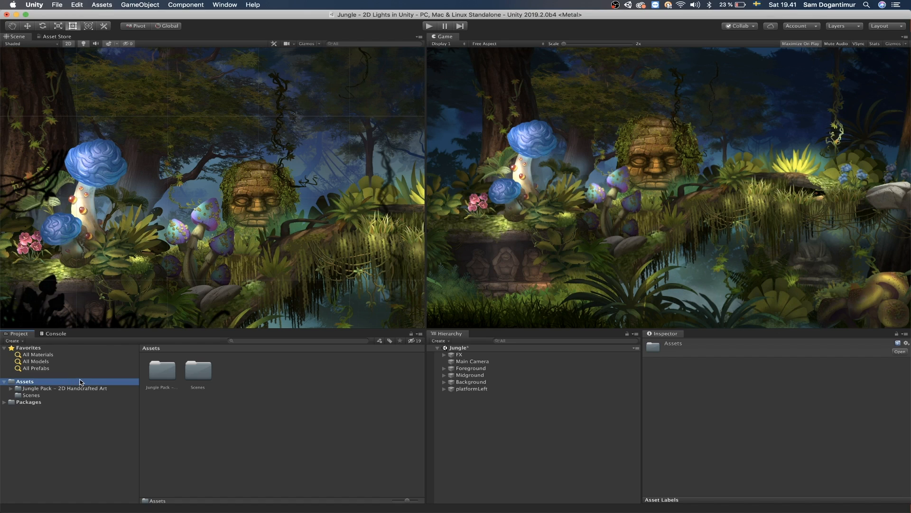
right_click(281, 387)
mouse_move(334, 317)
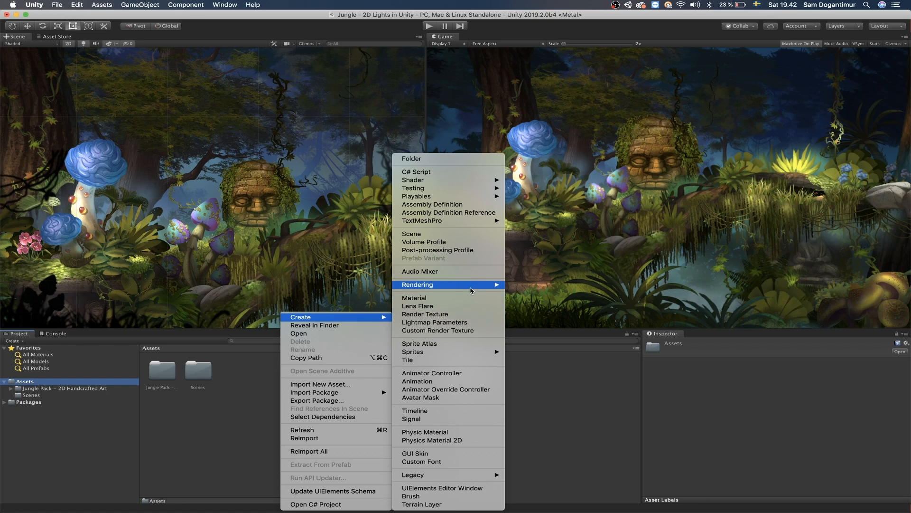
mouse_move(472, 289)
mouse_move(526, 291)
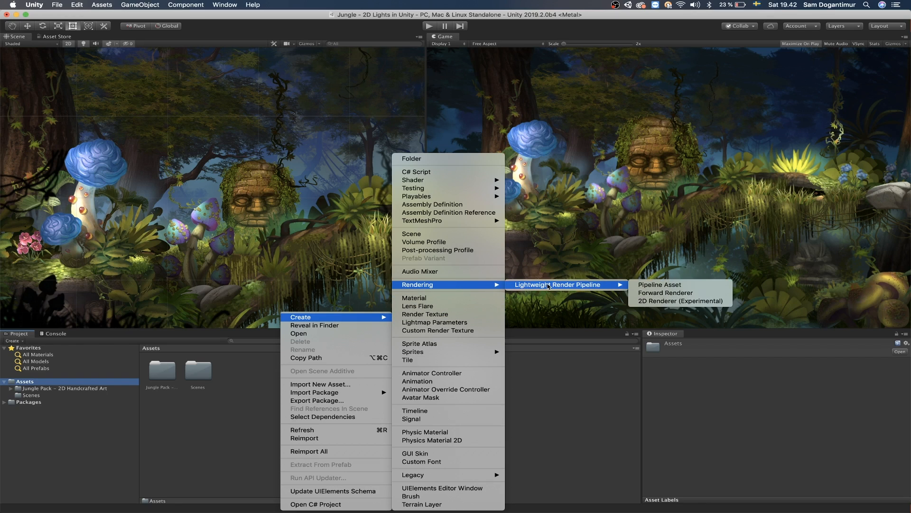
left_click(637, 287)
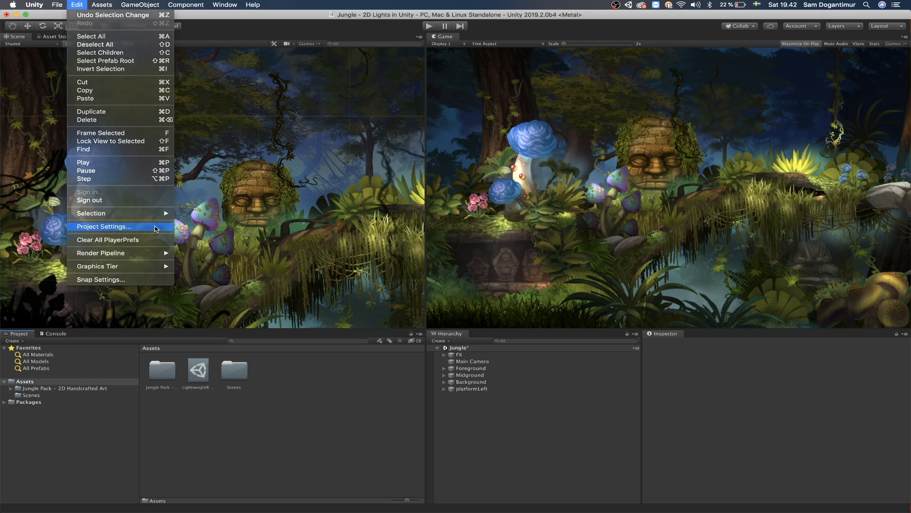
Assign LightweightRenderPipelineAsset as the scriptable render pipeline in the project's Graphics settings
left_click(156, 227)
left_click(372, 233)
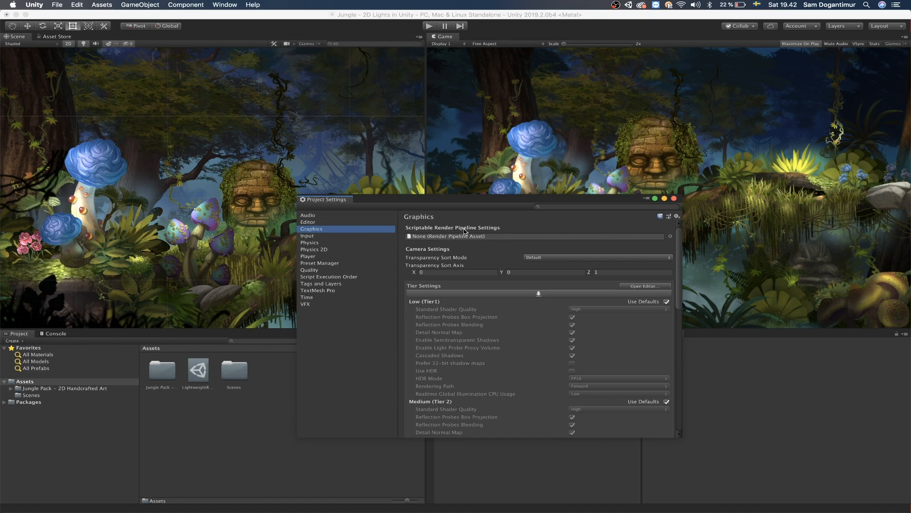
left_click(670, 236)
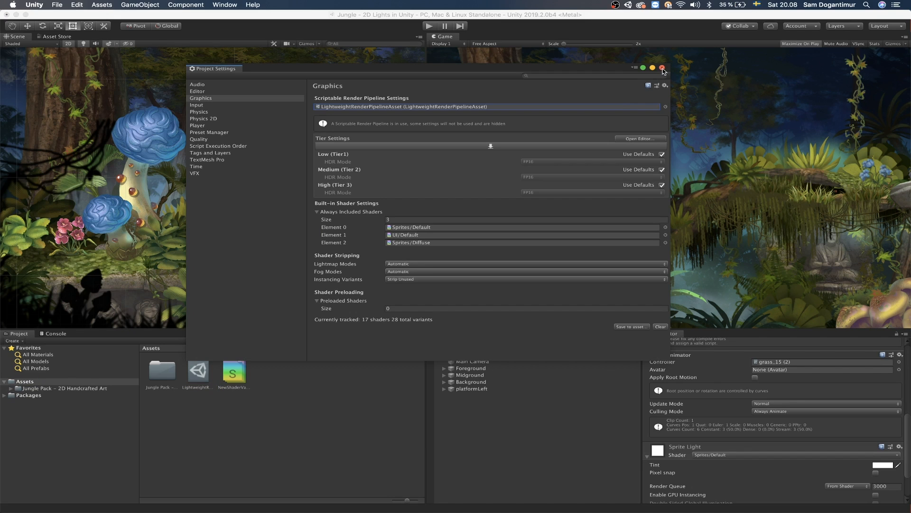
left_click(662, 68)
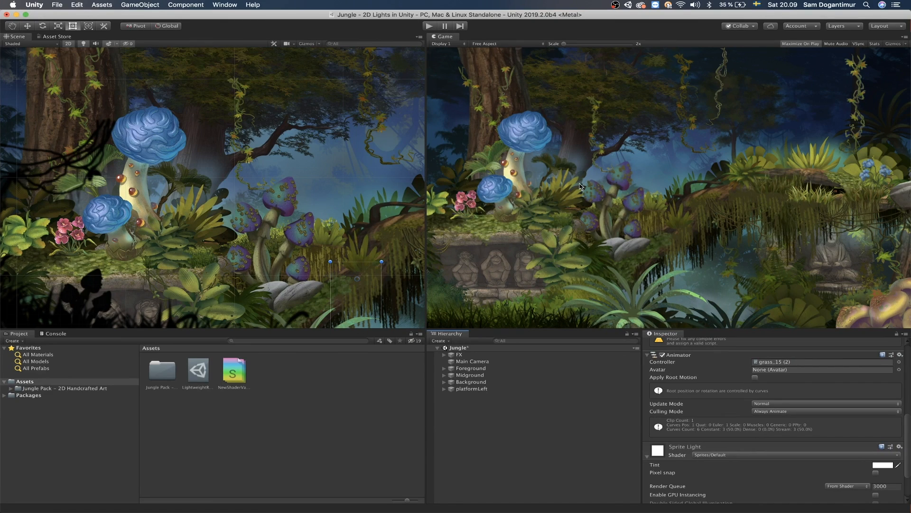
Create an experimental 2D Renderer asset for the Lightweight Render Pipeline in the Assets folder
right_click(283, 391)
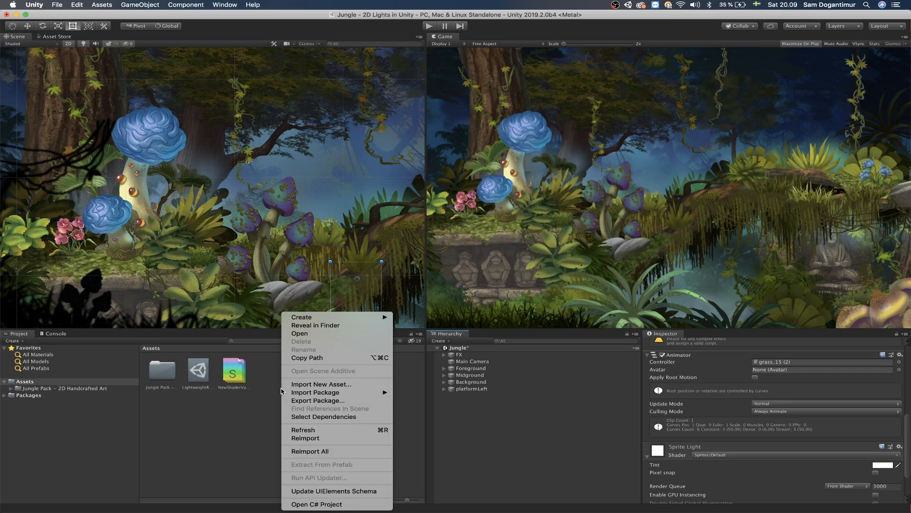
mouse_move(309, 318)
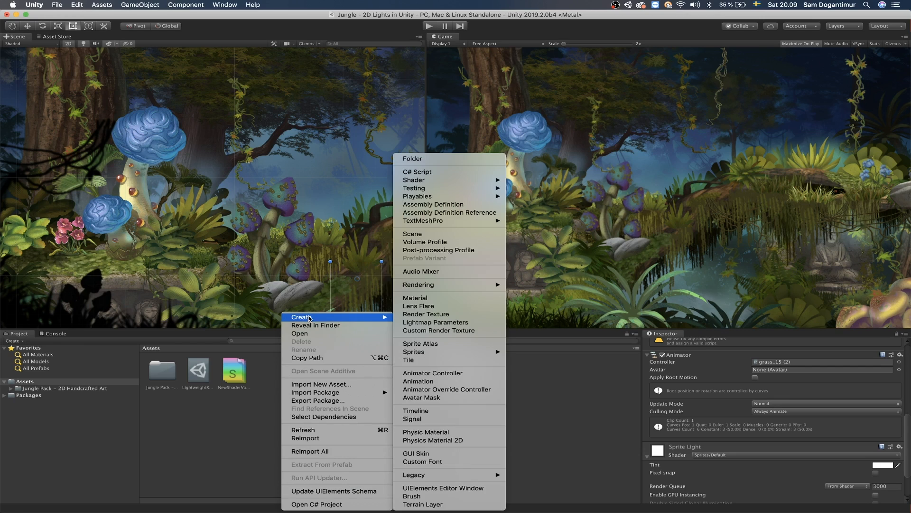
mouse_move(467, 288)
mouse_move(533, 287)
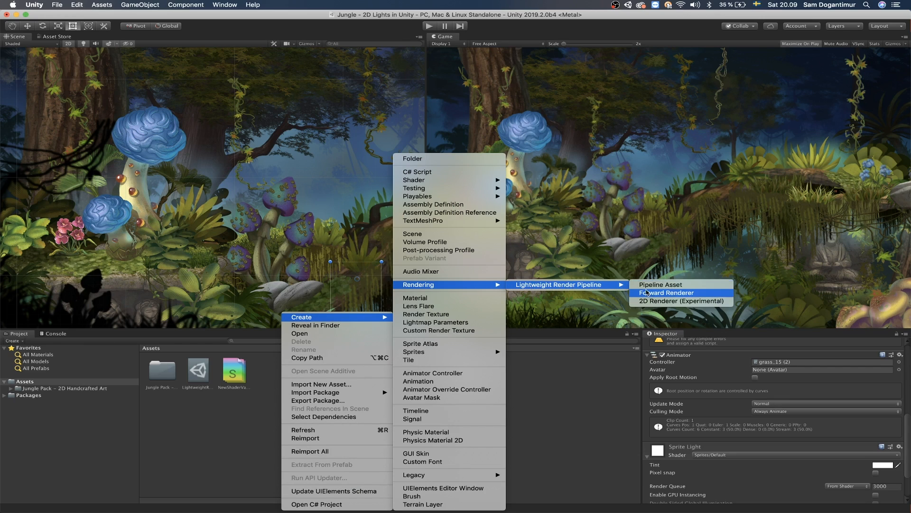
left_click(678, 303)
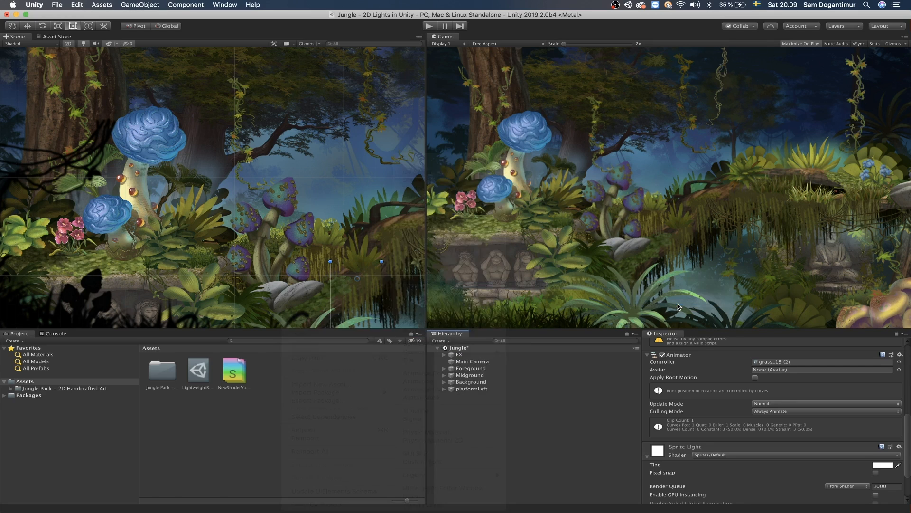
left_click(238, 370)
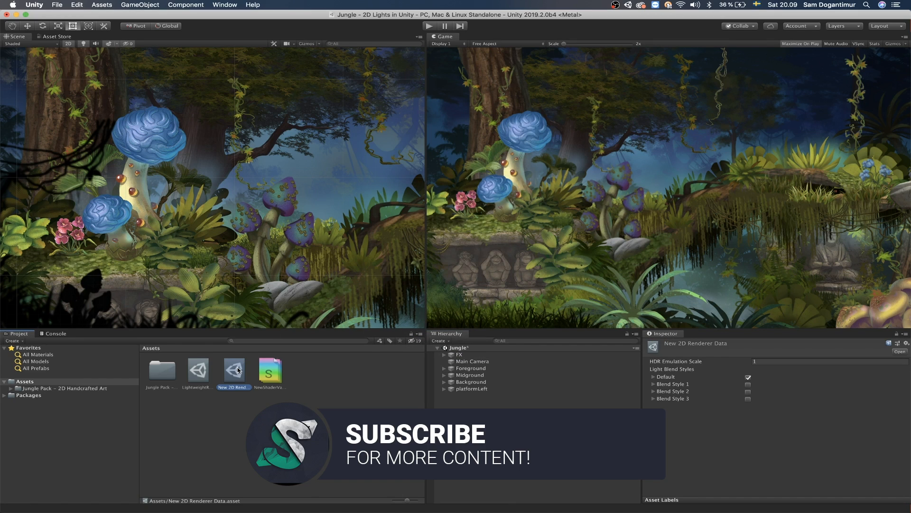
Set LightweightRenderPipelineAsset's renderer type to Custom and assign New 2D Renderer Data as its data
left_click(188, 372)
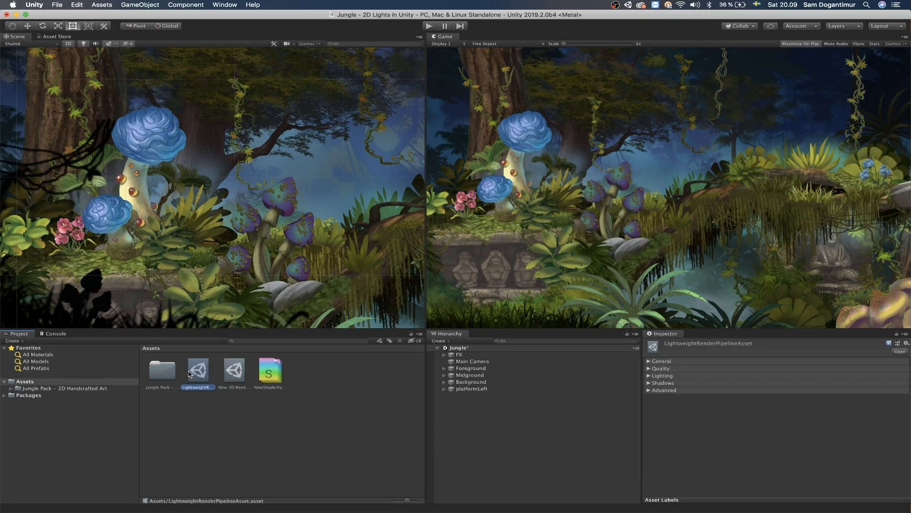
left_click(207, 406)
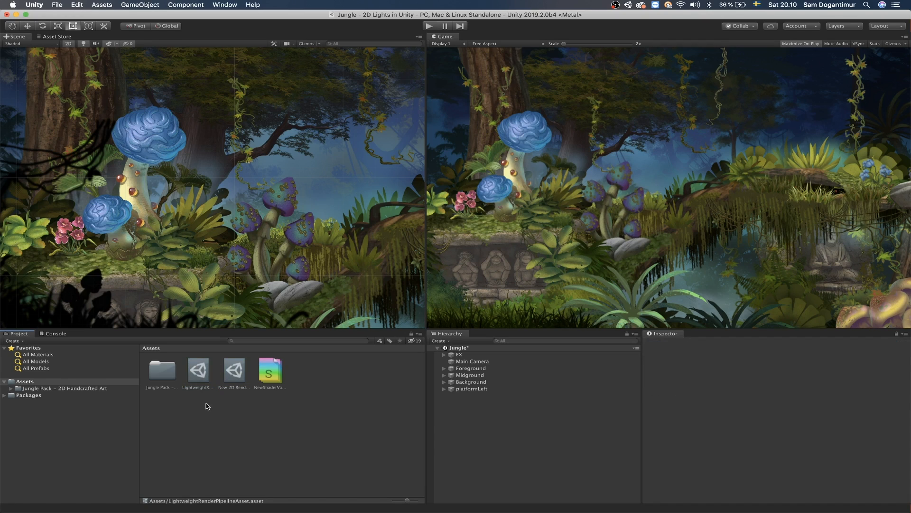
left_click(200, 364)
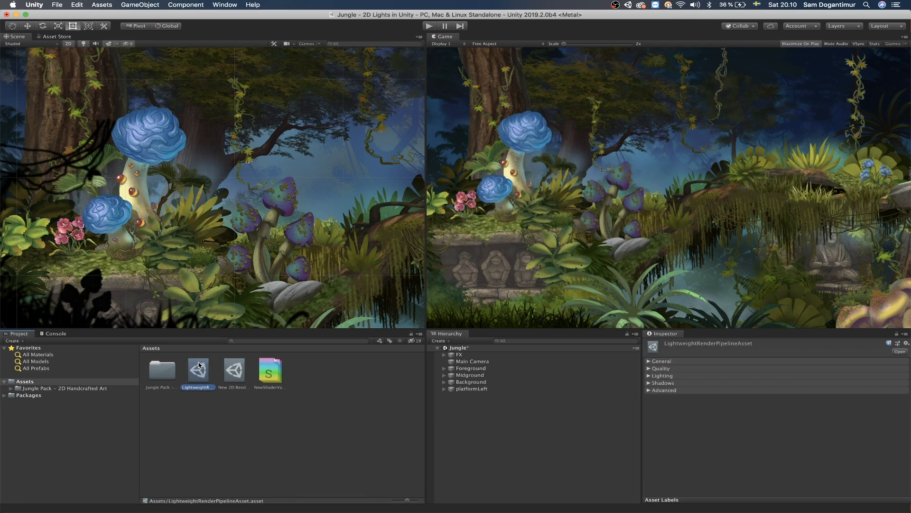
left_click(682, 364)
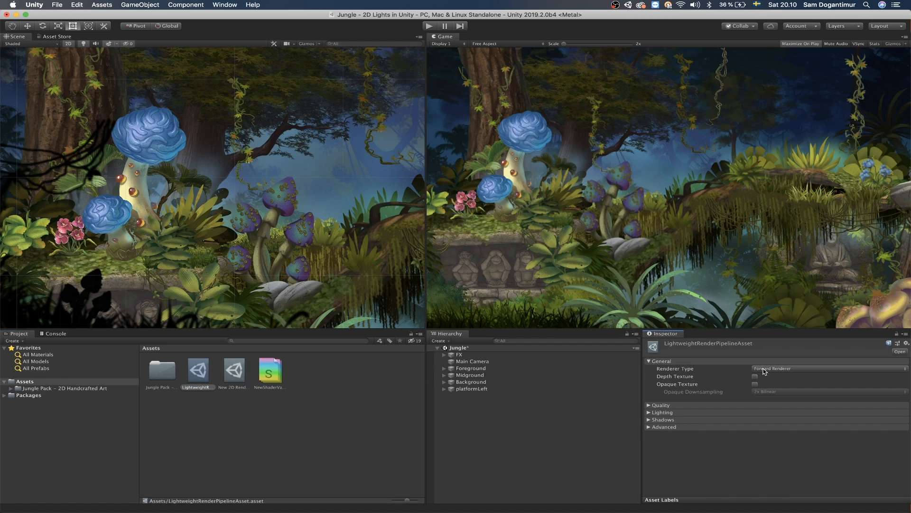
left_click(780, 369)
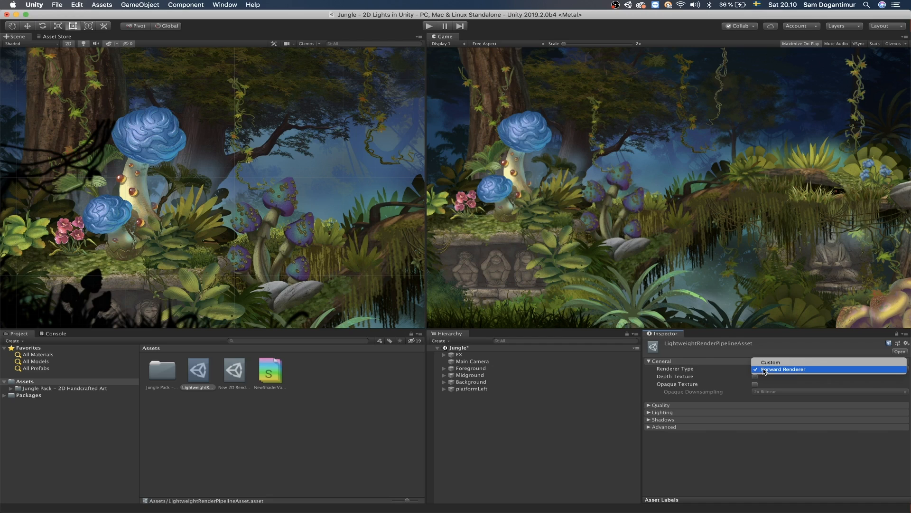
left_click(813, 363)
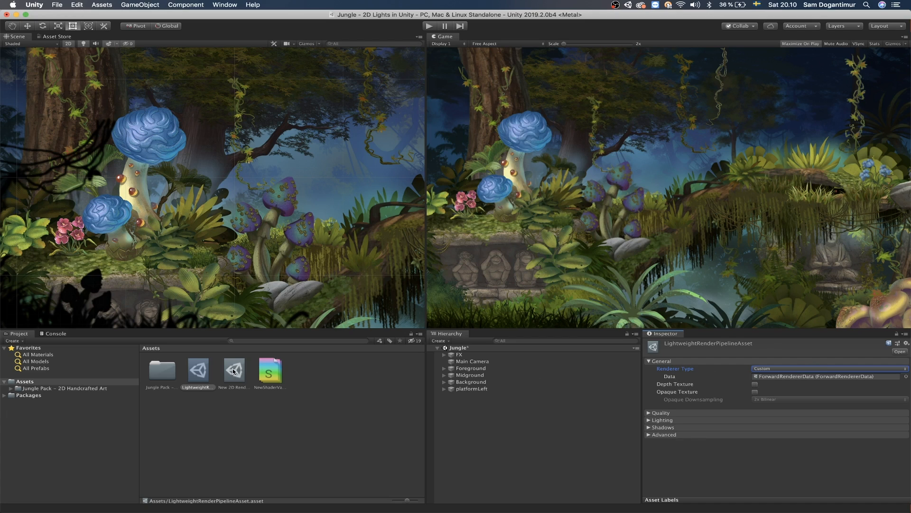
left_click_drag(234, 371, 779, 381)
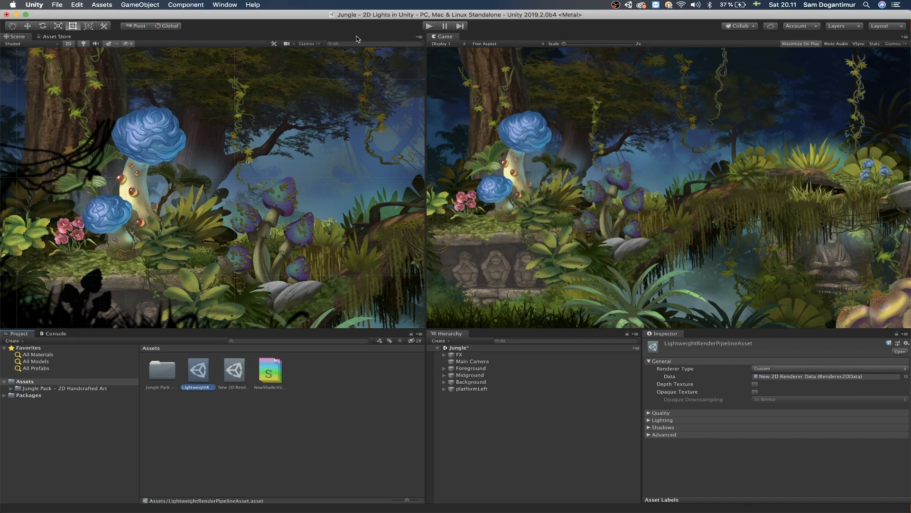
Add an experimental Freeform Light 2D to the Jungle scene
left_click(501, 411)
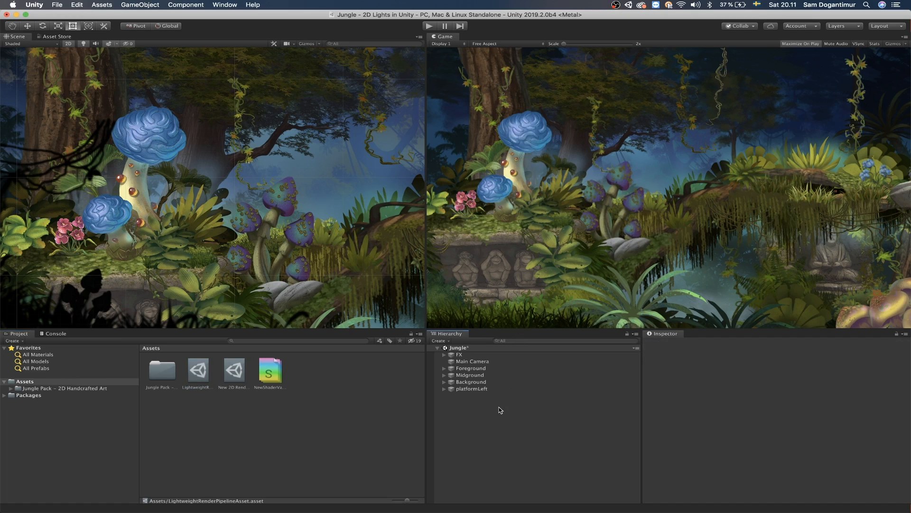
left_click(137, 5)
mouse_move(174, 57)
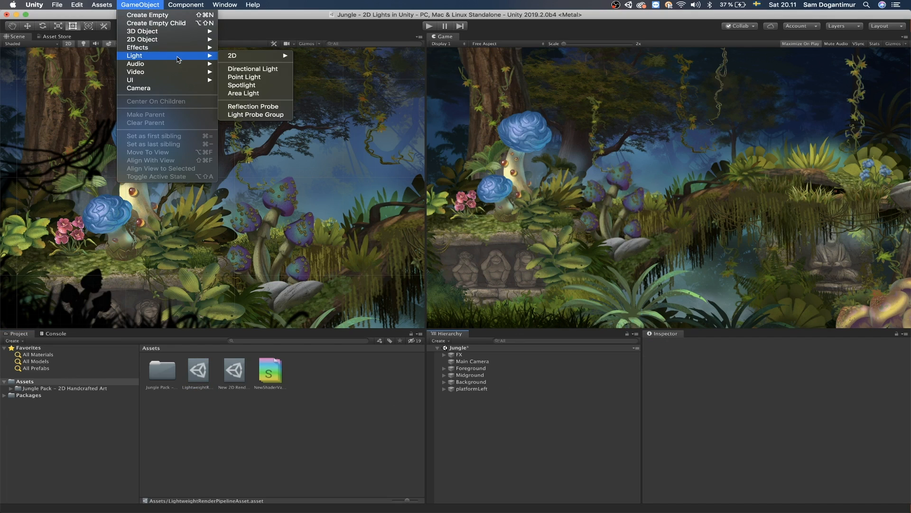
mouse_move(240, 60)
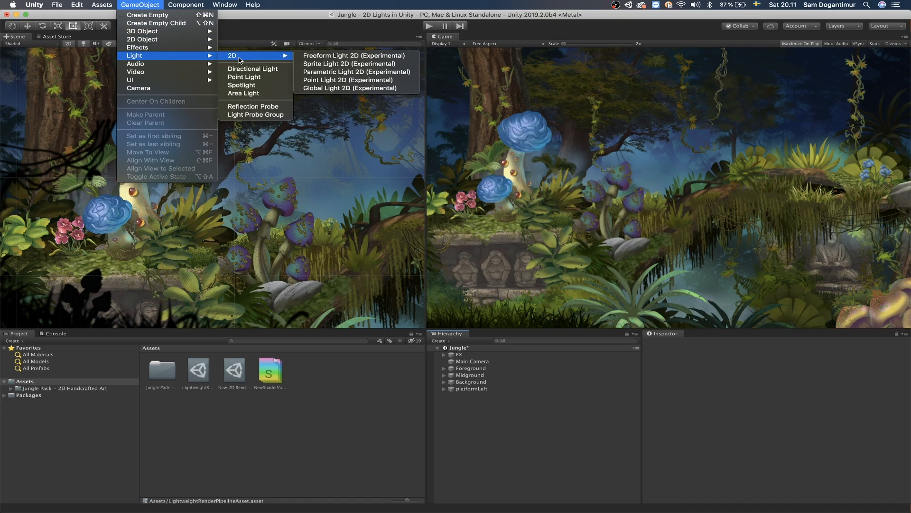
left_click(364, 57)
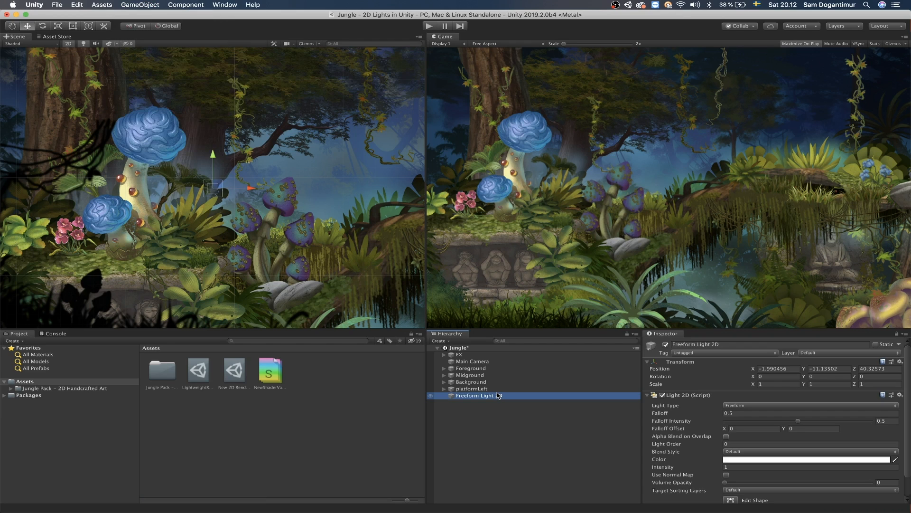
Reshape the freeform light into a six-point polygon around the purple mushrooms and the leafy plant beside them
scroll(206, 233, "up", 3)
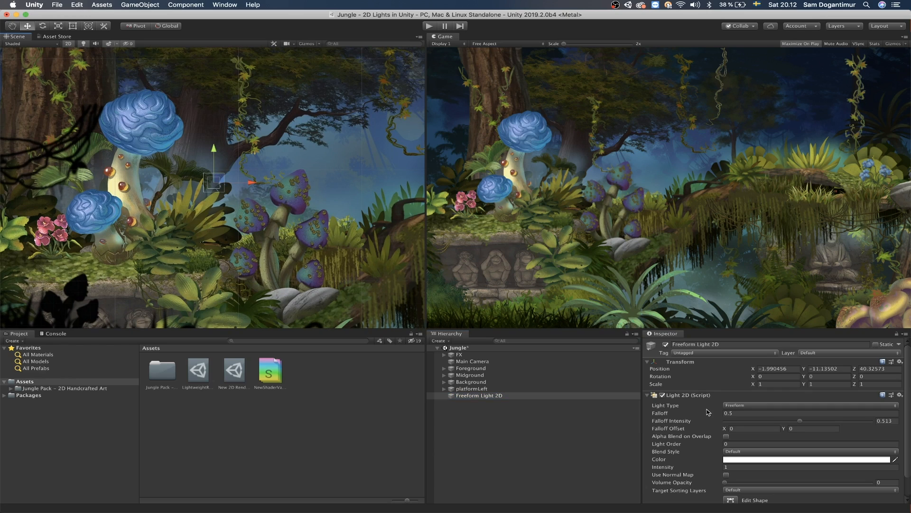
scroll(708, 412, "down", 3)
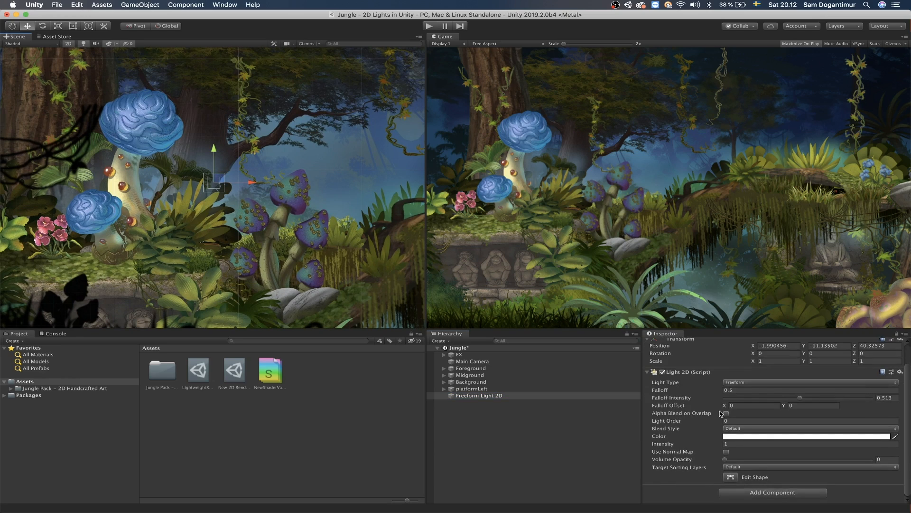
left_click(731, 477)
left_click_drag(219, 187, 314, 261)
left_click_drag(208, 189, 171, 254)
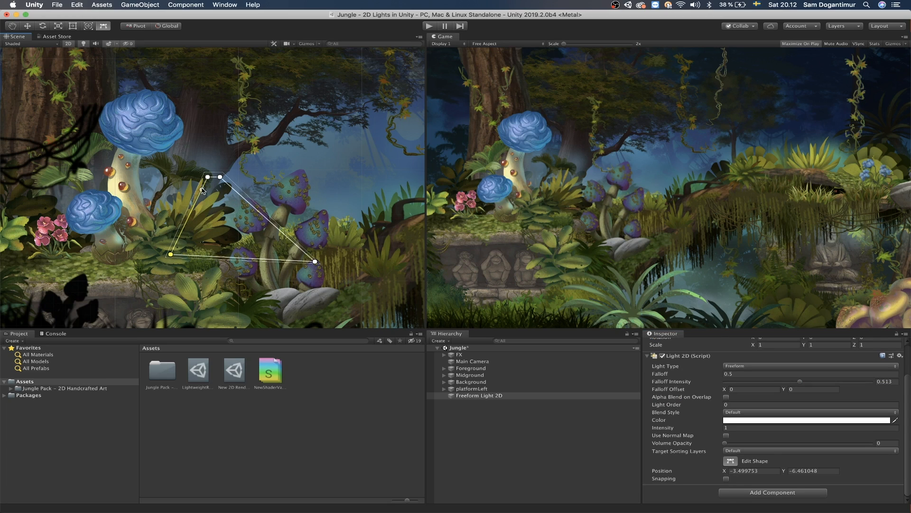
left_click(196, 206)
left_click_drag(197, 207, 148, 203)
left_click_drag(208, 177, 325, 176)
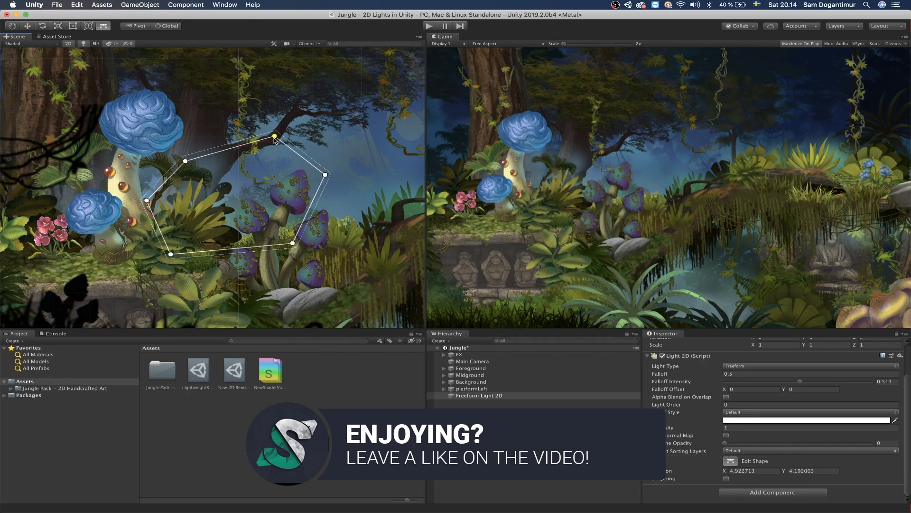
left_click_drag(275, 136, 269, 144)
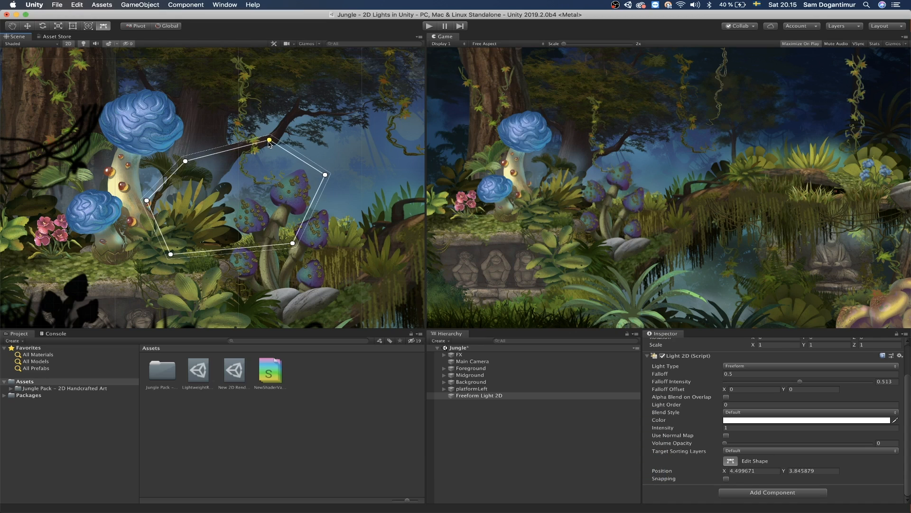
left_click(503, 395)
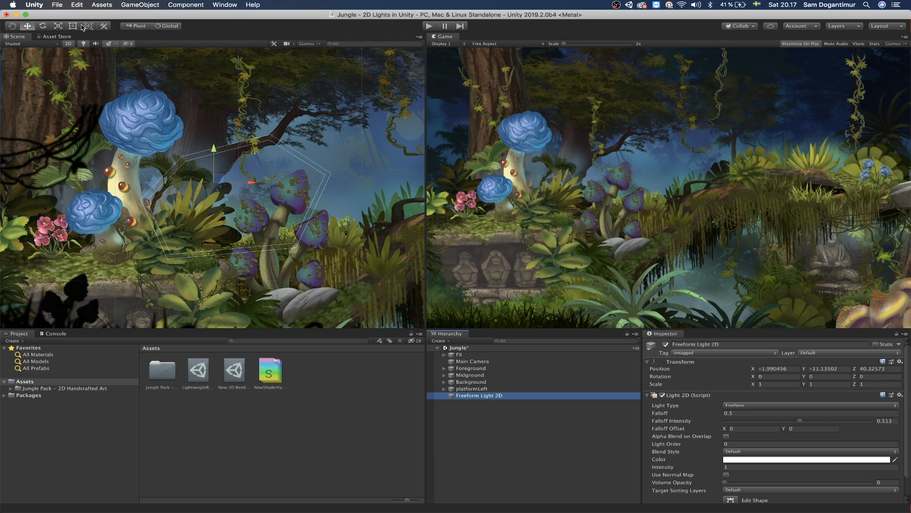
Upgrade the scene to the experimental 2D Renderer of the Lightweight Render Pipeline
left_click(77, 5)
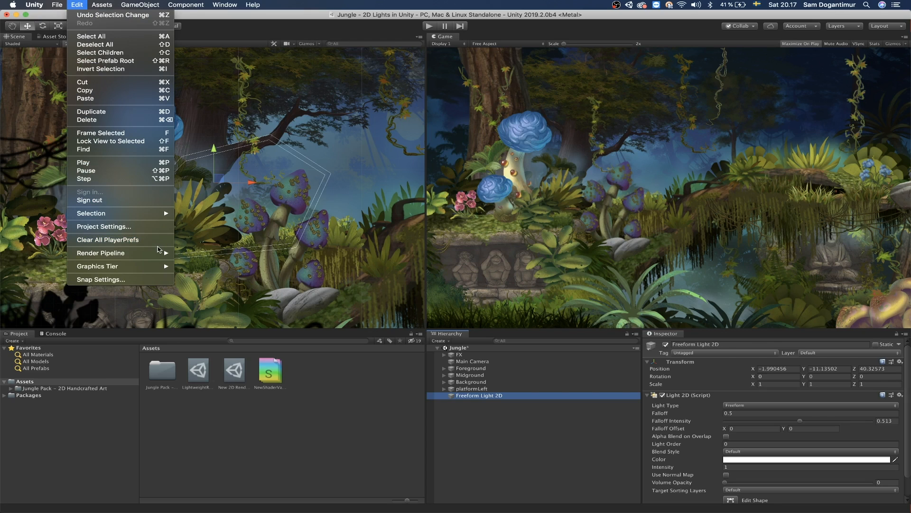
mouse_move(160, 252)
mouse_move(194, 254)
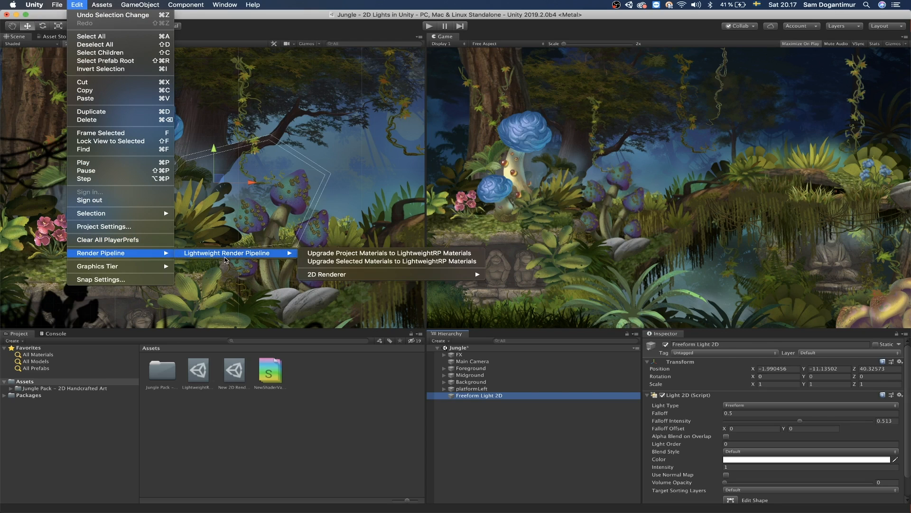
mouse_move(362, 275)
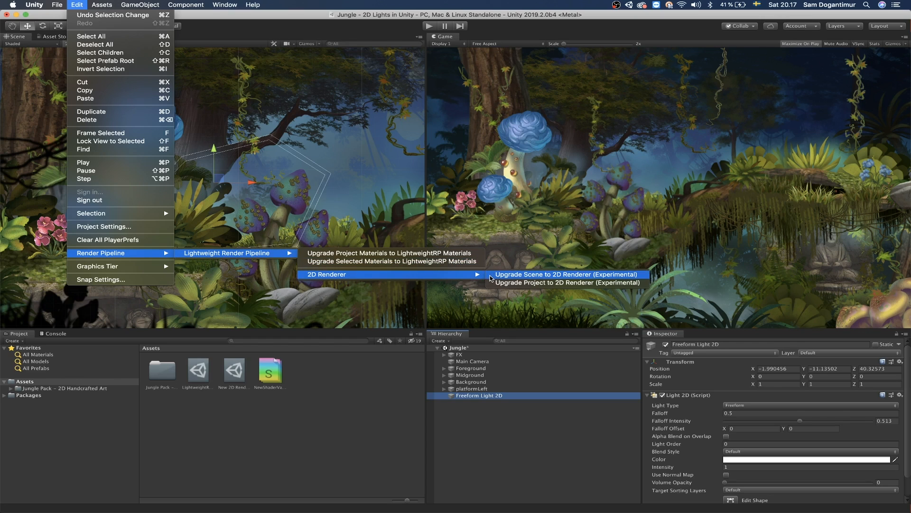
left_click(491, 278)
left_click(543, 180)
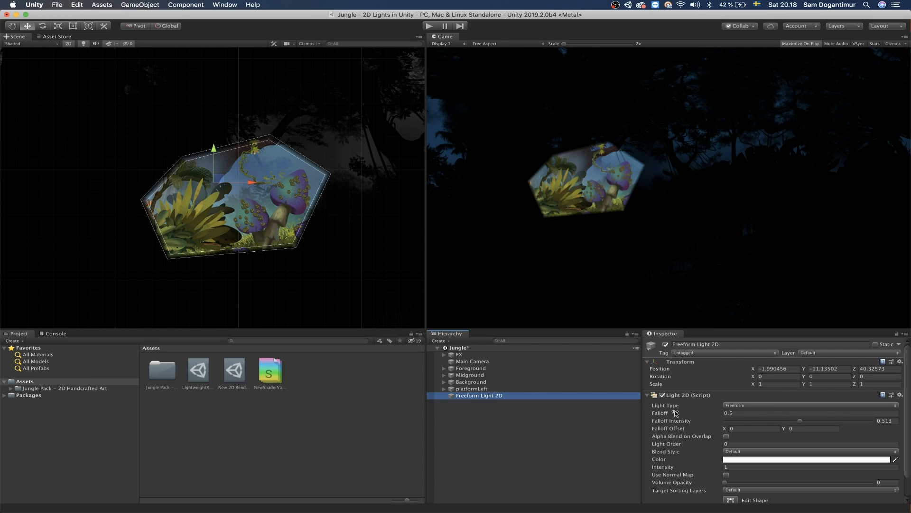
Increase the freeform light's falloff to 18.21
left_click_drag(673, 412, 786, 408)
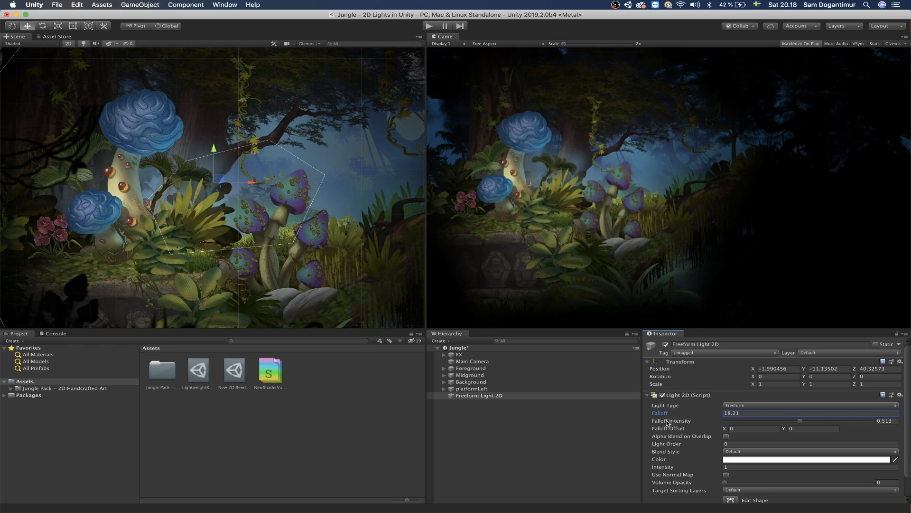
Set the freeform light's falloff to 24.59 and its falloff intensity to 0.6
left_click_drag(669, 423, 769, 424)
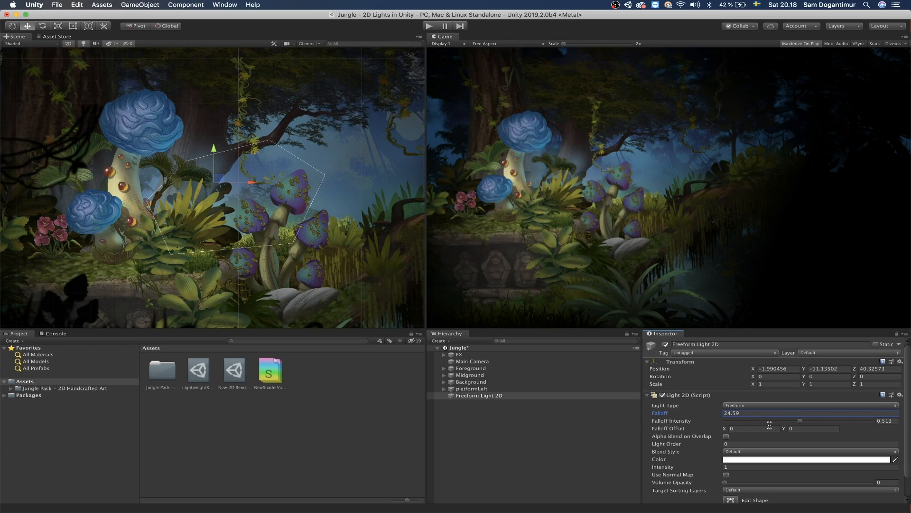
mouse_move(704, 422)
left_mouse_down()
mouse_move(694, 424)
mouse_move(723, 426)
mouse_move(715, 427)
left_mouse_up()
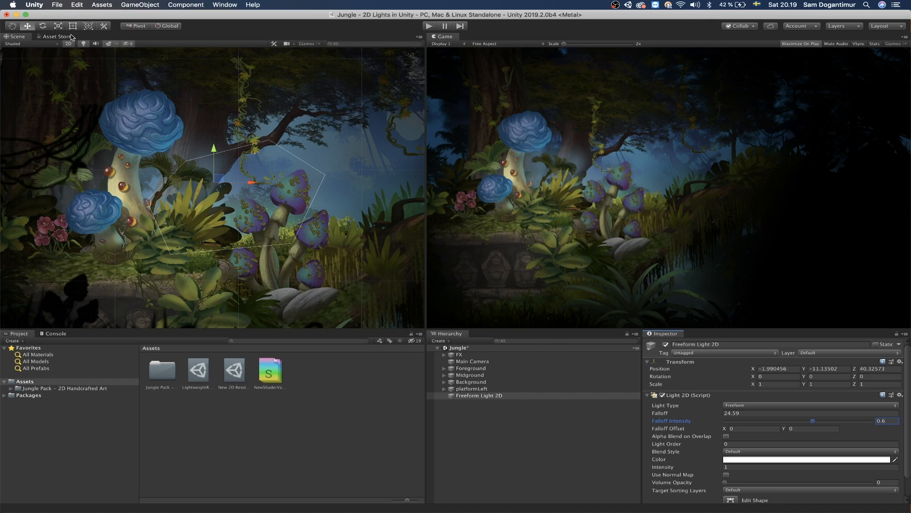
Add an experimental Point Light 2D to the Jungle scene and deactivate the Freeform Light 2D
left_click(122, 4)
mouse_move(142, 55)
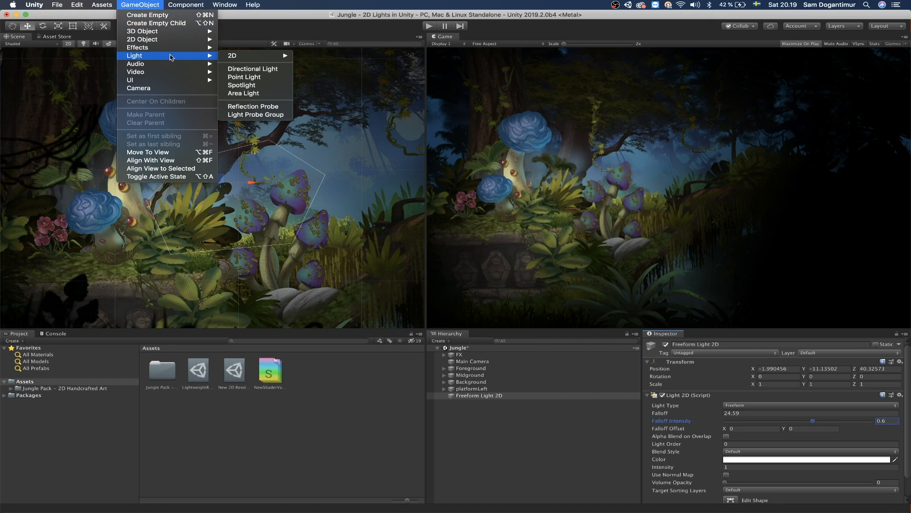
mouse_move(239, 57)
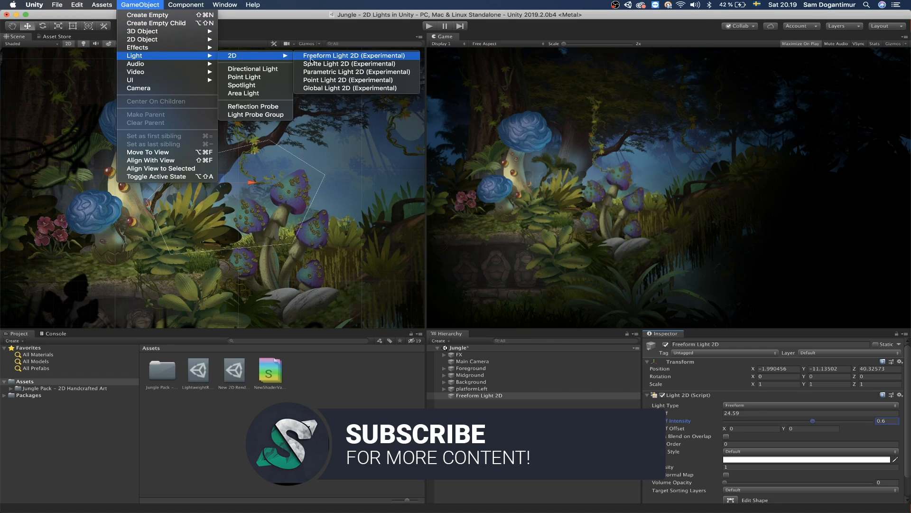
left_click(349, 81)
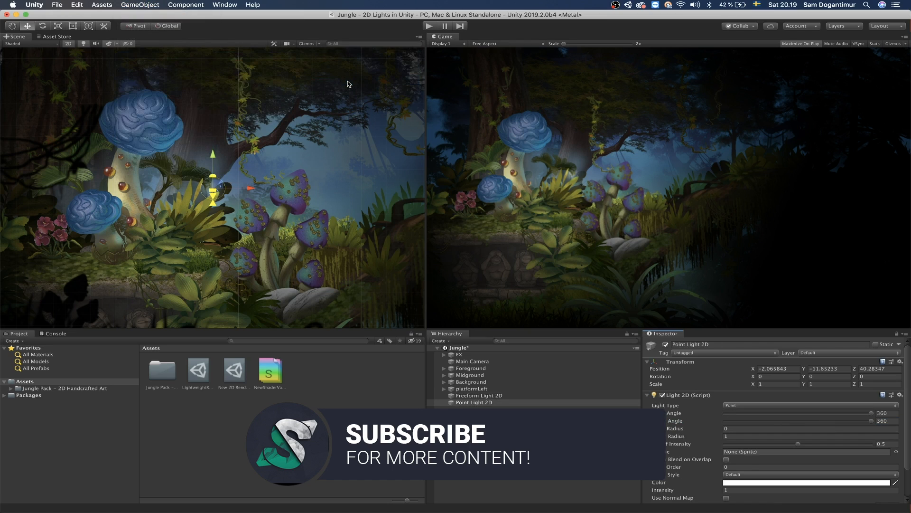
left_click(508, 395)
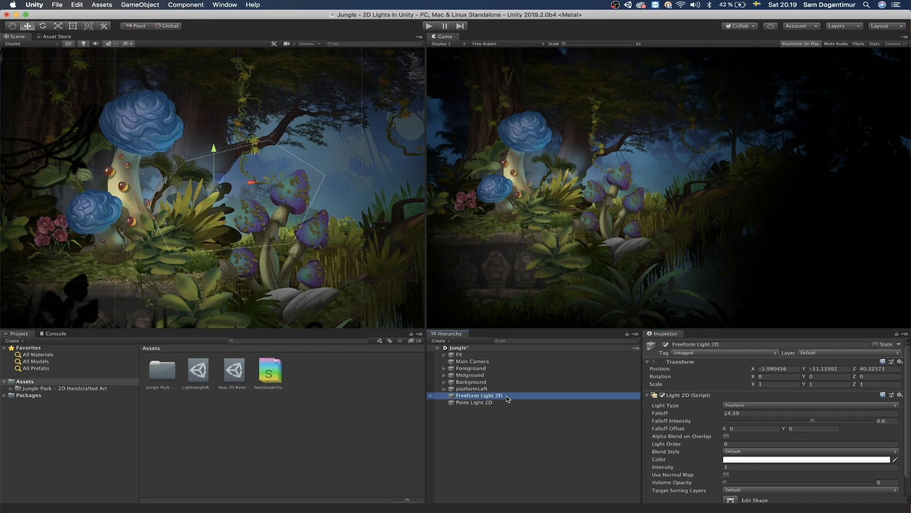
left_click(666, 344)
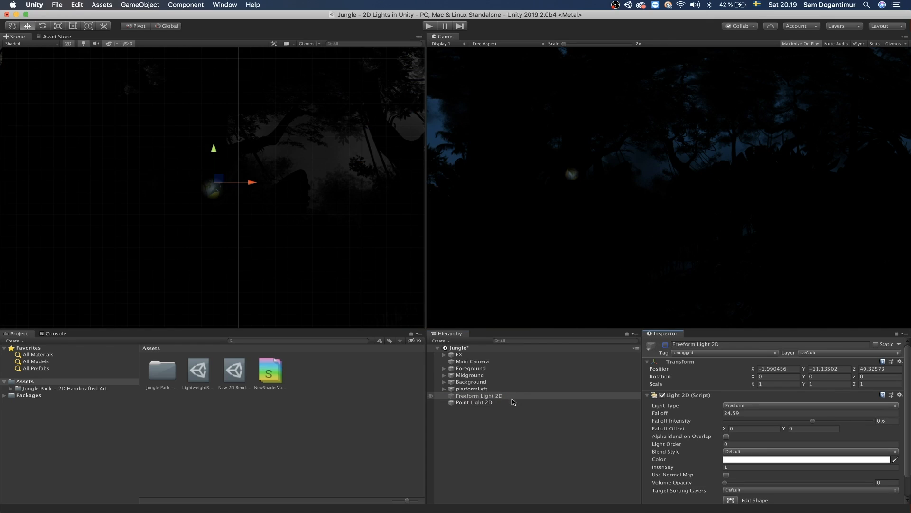
Shape the point light into a cone with inner angle 107, outer angle 121.8, both radii about 19.12 and falloff intensity 0.574
left_click(515, 403)
left_click_drag(213, 193, 227, 74)
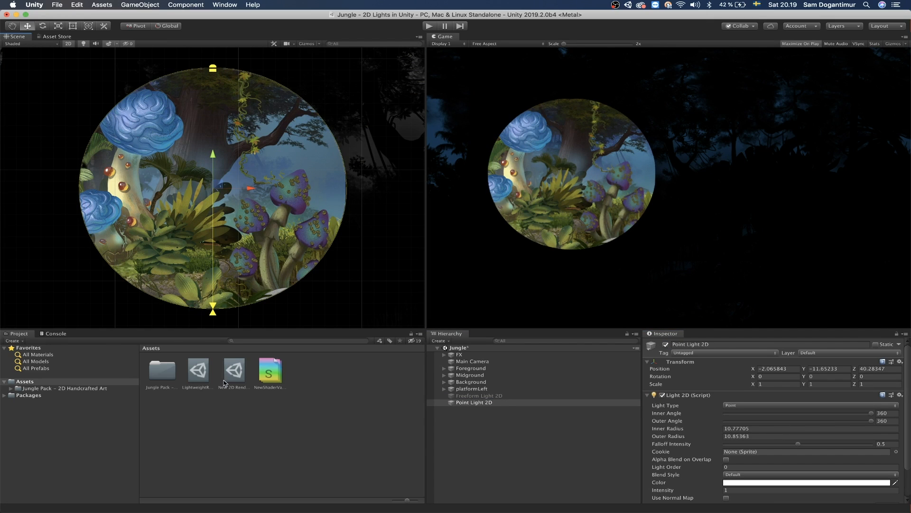
left_click_drag(214, 313, 252, 3)
mouse_move(750, 421)
left_mouse_down()
mouse_move(772, 420)
mouse_move(756, 426)
left_mouse_up()
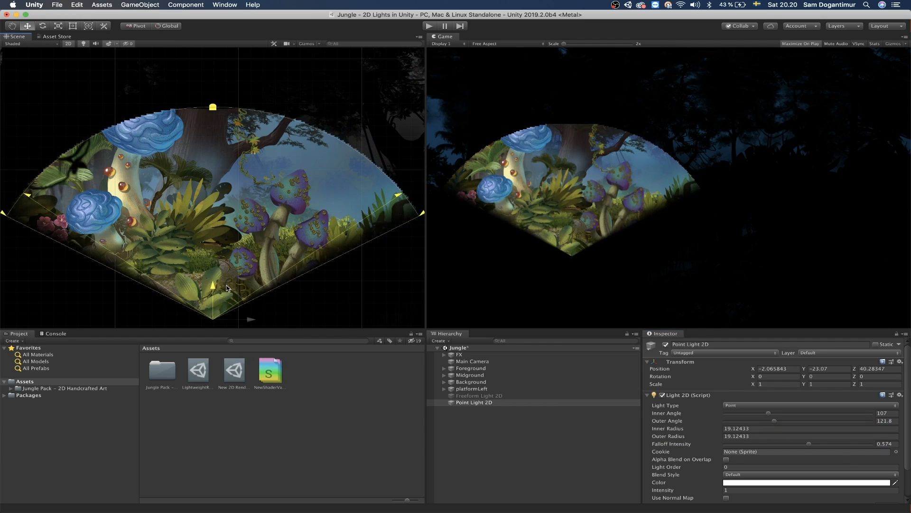
Raise the point light to about Y -17.81 and rotate it to about 4.575 degrees around Z
left_click_drag(224, 293, 254, 185)
key("e")
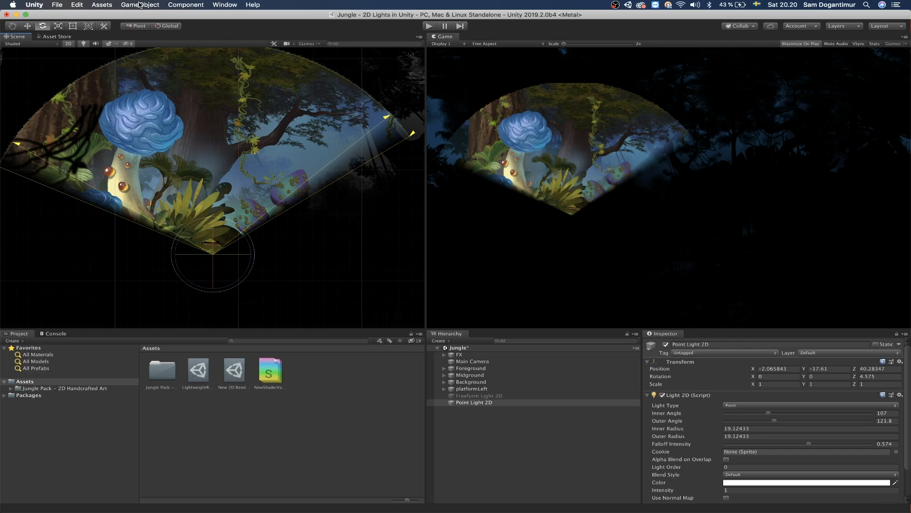
Bring up the Lightweight Render Pipeline's experimental 2D Renderer upgrade options
left_click(86, 5)
mouse_move(138, 254)
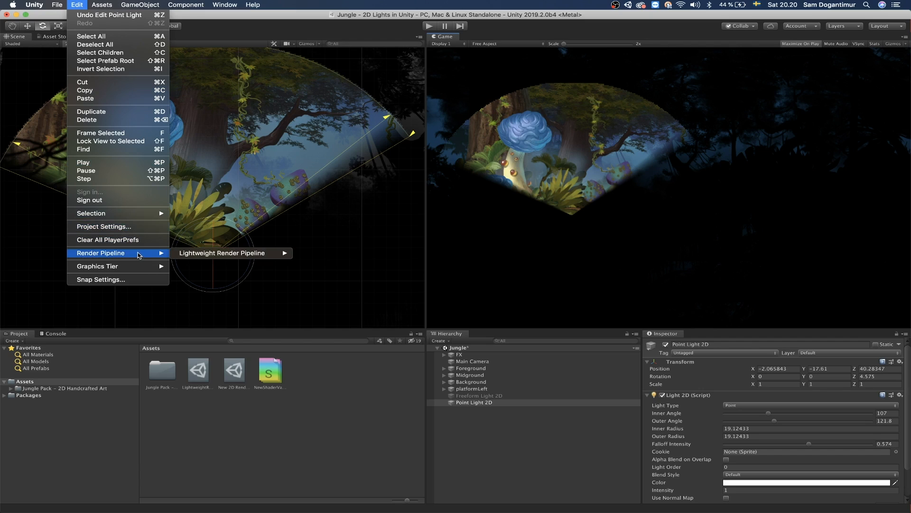
mouse_move(207, 256)
mouse_move(361, 276)
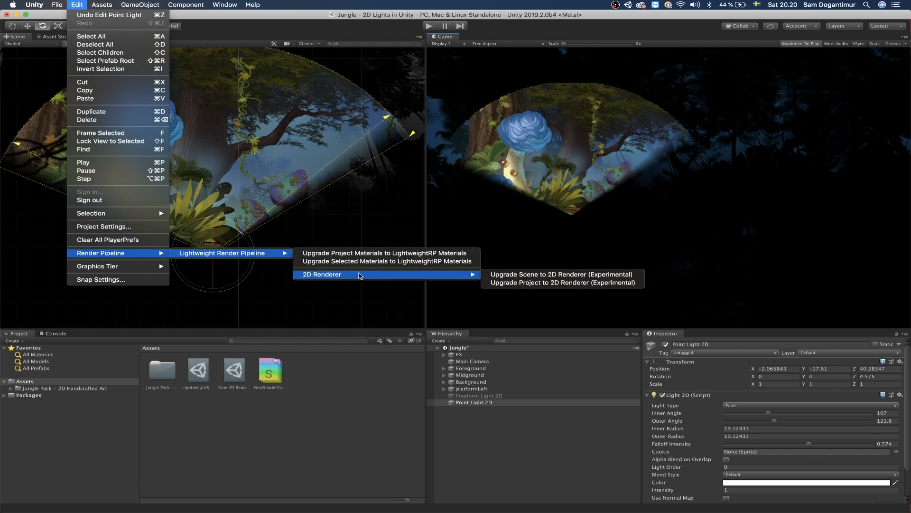